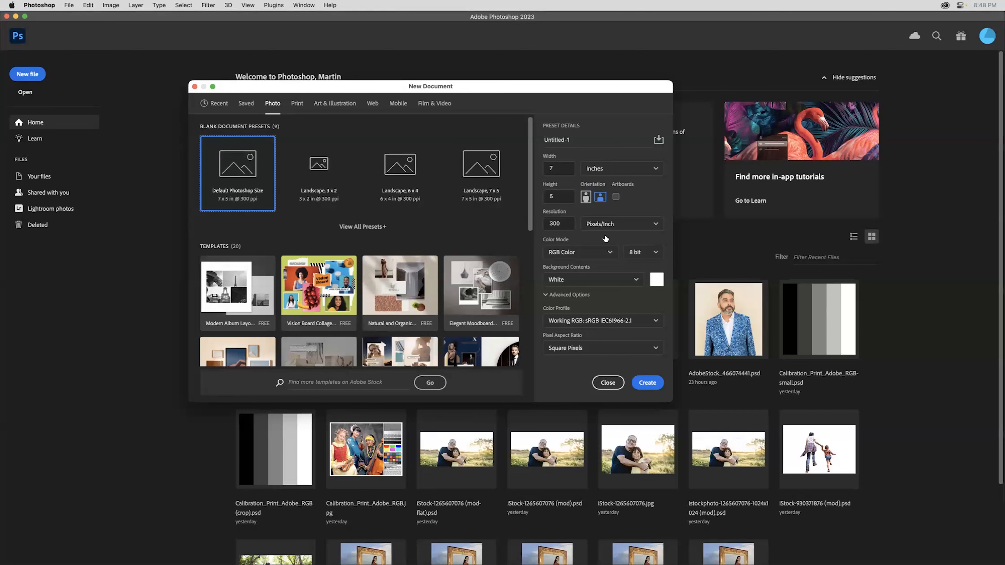
# Create a blank 7 x 5 inch landscape document at 300 ppi with a white background and fit it on screen
pyautogui.click(652, 384)
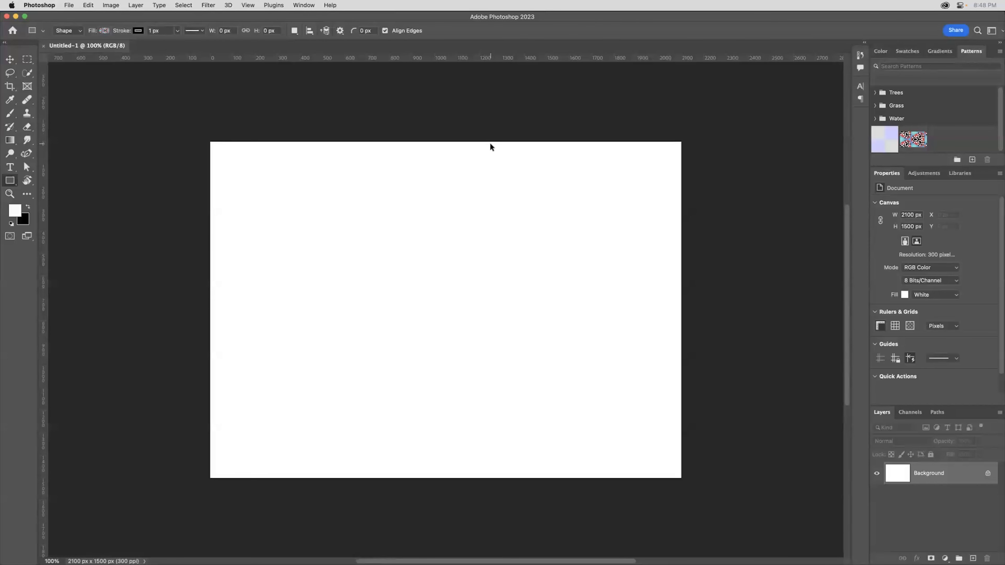
pyautogui.press('super+0')
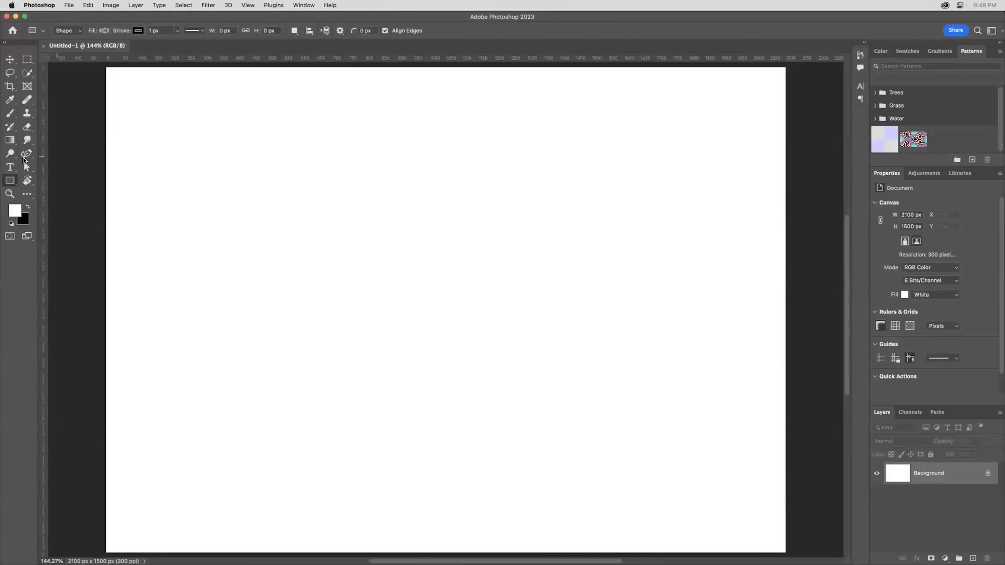
# Reset all tools to their default settings
pyautogui.rightClick(32, 31)
pyautogui.click(35, 19)
pyautogui.rightClick(32, 31)
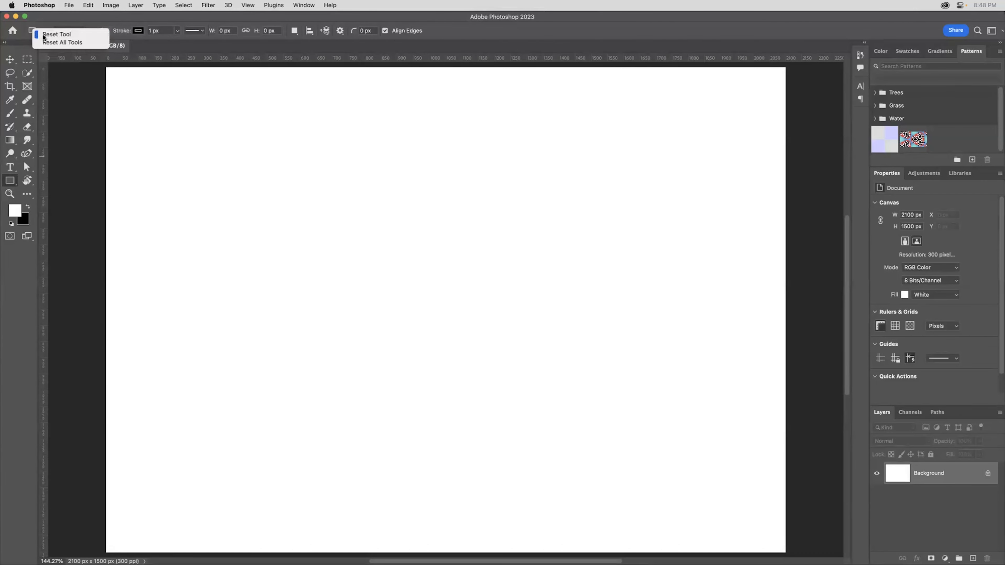
pyautogui.click(57, 43)
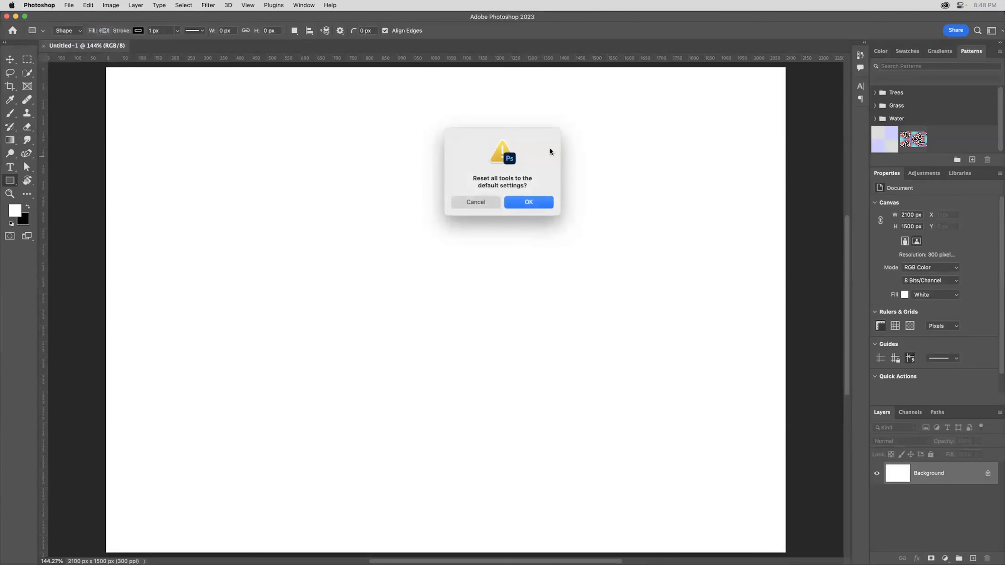
pyautogui.click(548, 202)
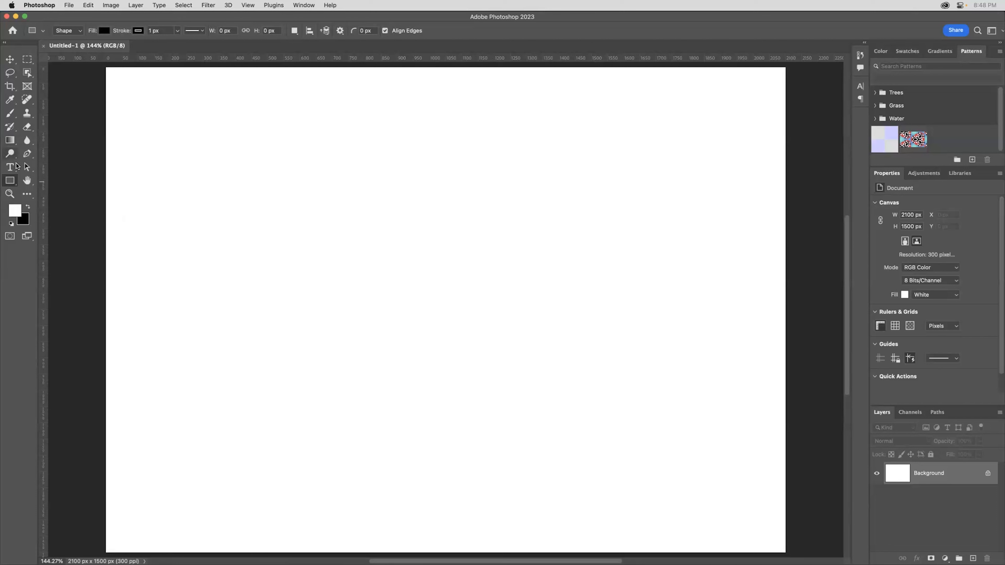
# Draw an ellipse shape about 1286 px wide and 1117 px high on the white canvas
pyautogui.click(11, 182)
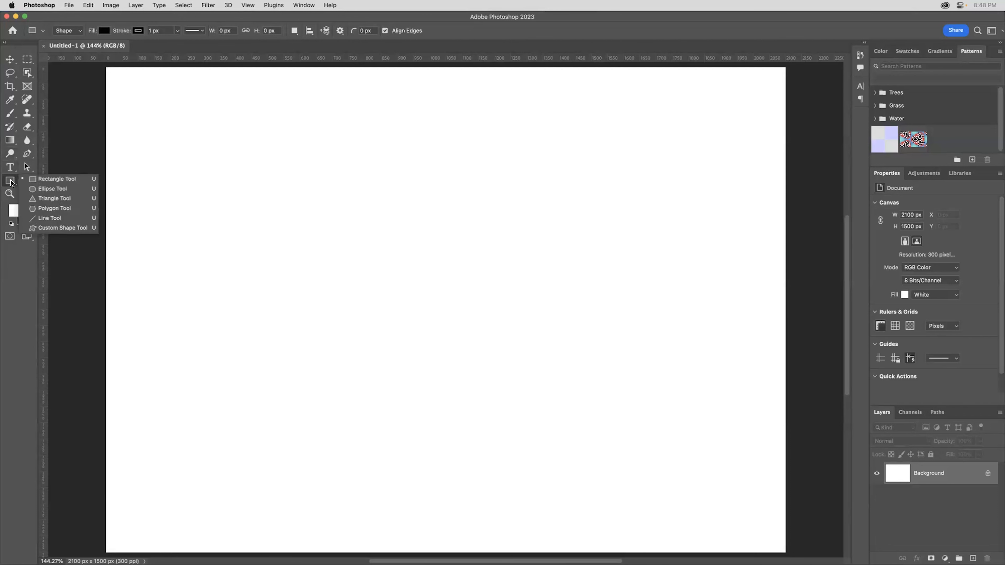
pyautogui.click(49, 190)
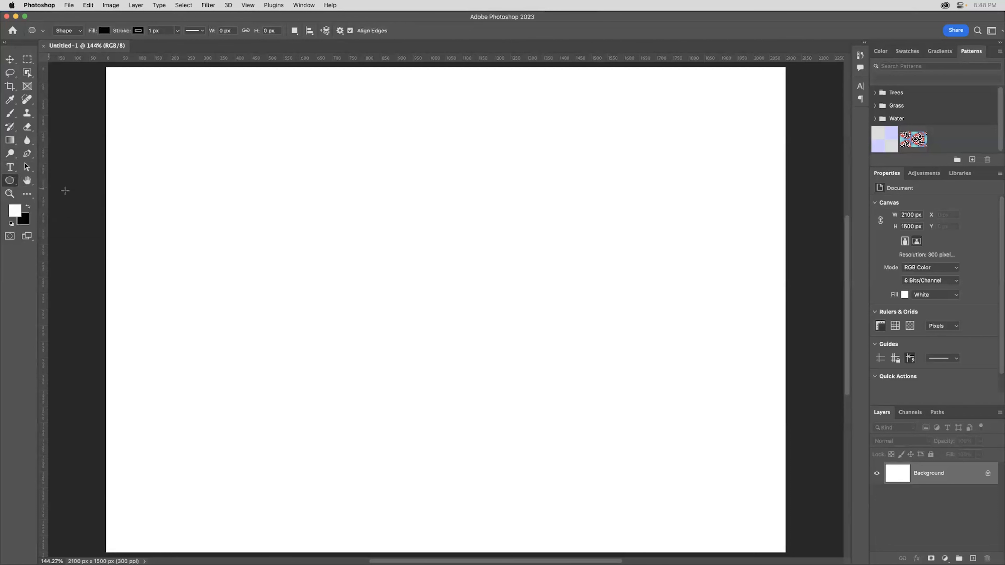
pyautogui.moveTo(282, 140); pyautogui.dragTo(698, 501)
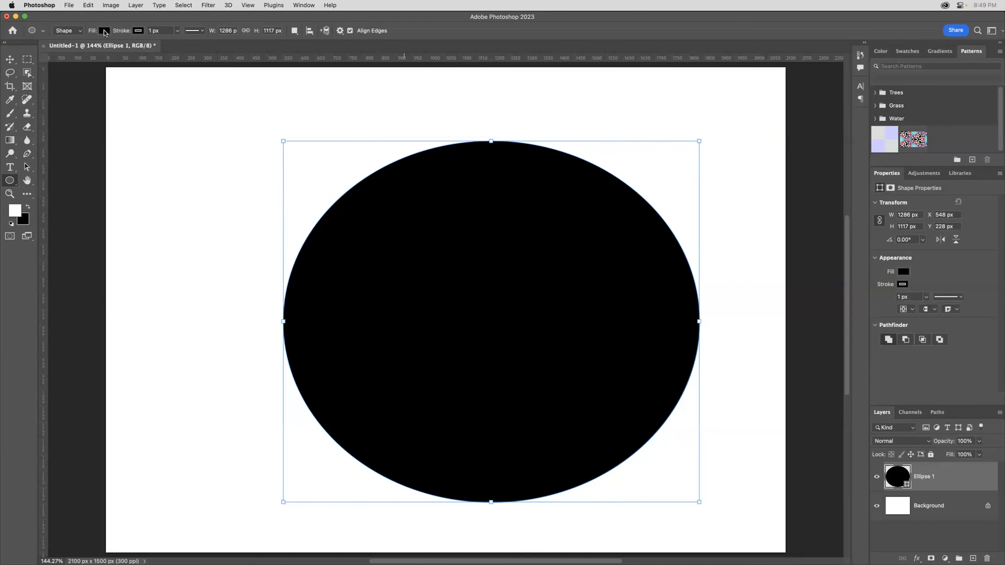
# Remove the ellipse's fill and thicken its black stroke to about 277 px, forming a wide ring
pyautogui.click(104, 31)
pyautogui.click(51, 49)
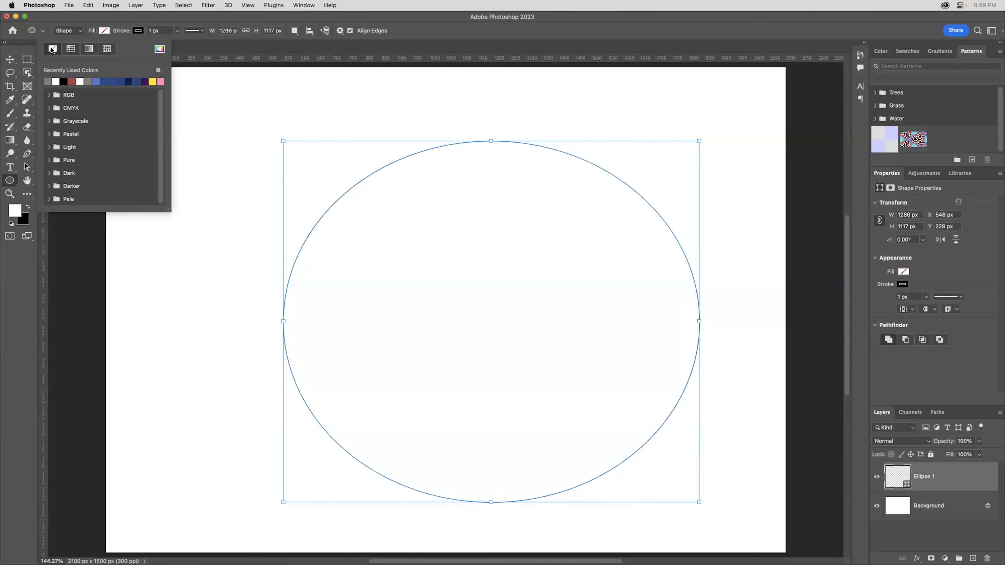
pyautogui.click(138, 32)
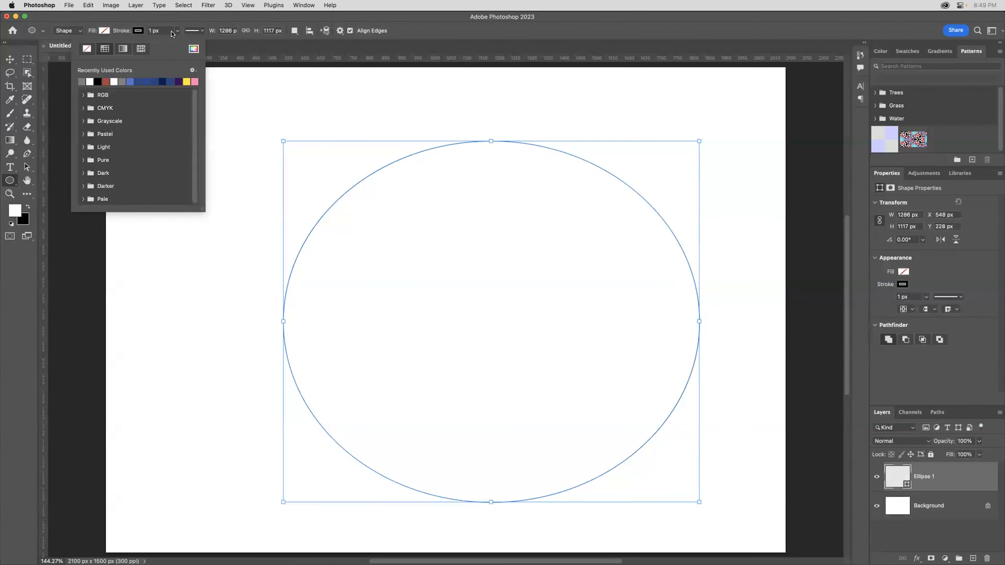
pyautogui.click(162, 31)
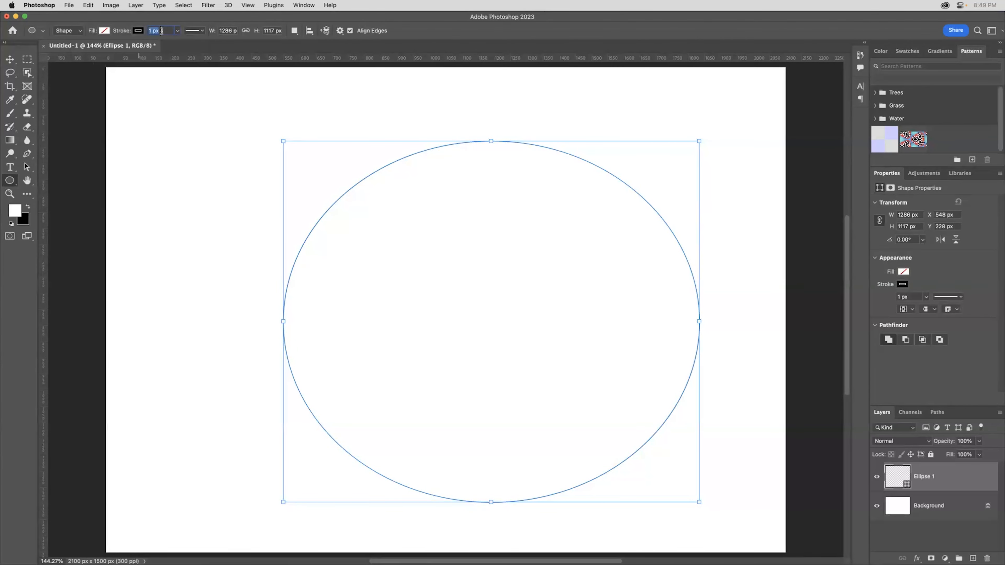
pyautogui.click(176, 31)
pyautogui.moveTo(177, 45); pyautogui.dragTo(203, 42)
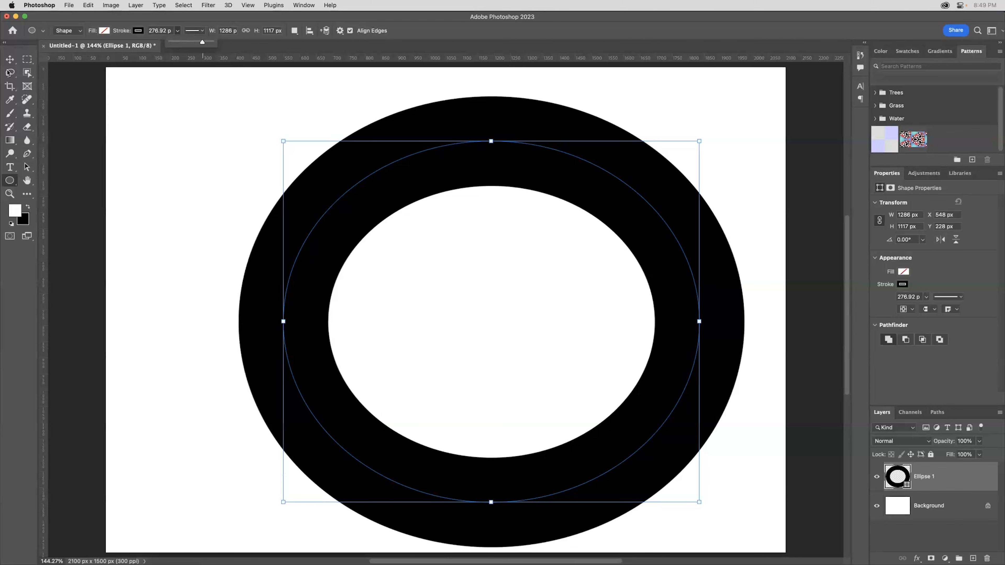
# Move the black ring to the centre of the canvas
pyautogui.click(10, 59)
pyautogui.moveTo(413, 150); pyautogui.dragTo(371, 139)
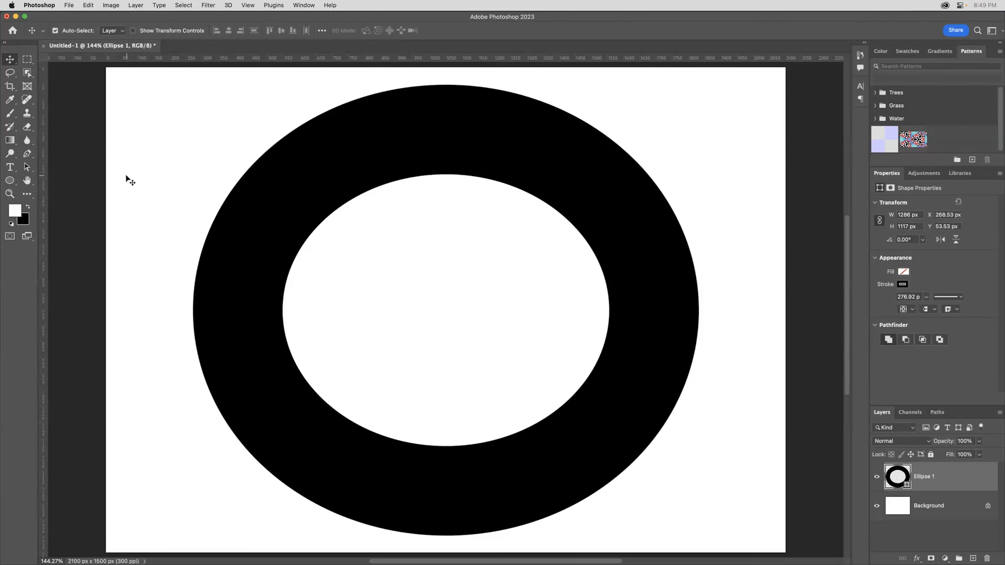
pyautogui.press('super+Tab')
pyautogui.click(678, 470)
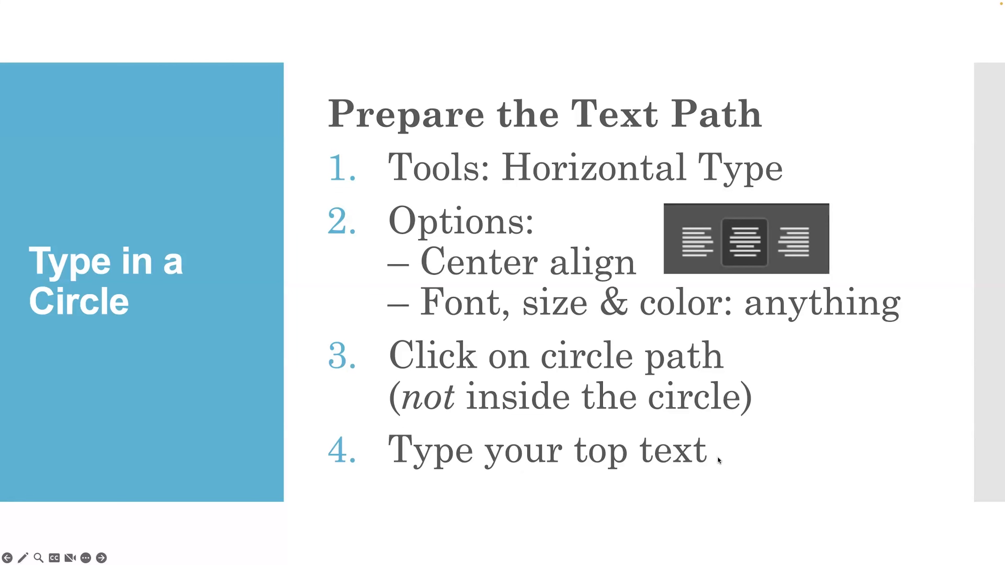
pyautogui.press('super+Tab')
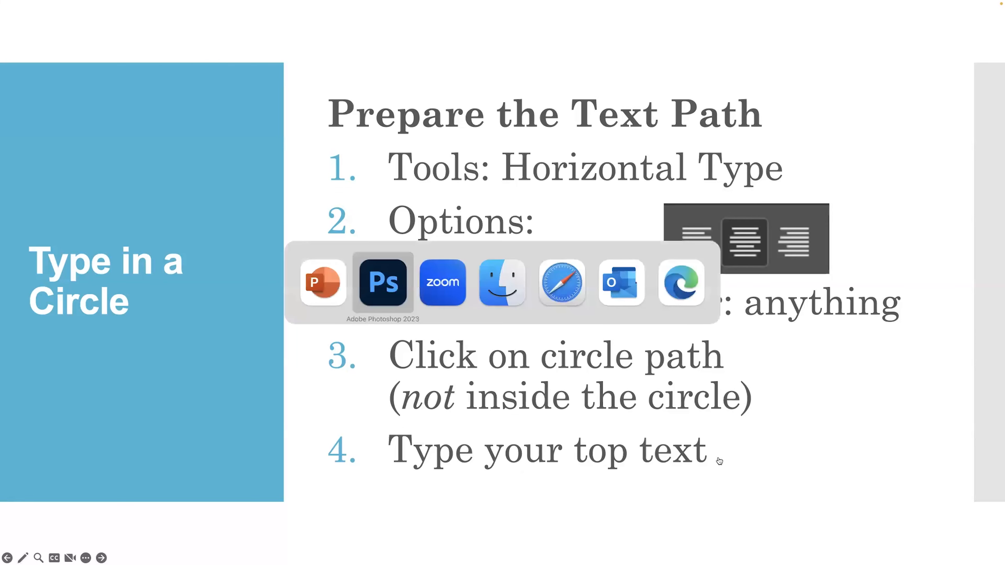
pyautogui.click(316, 290)
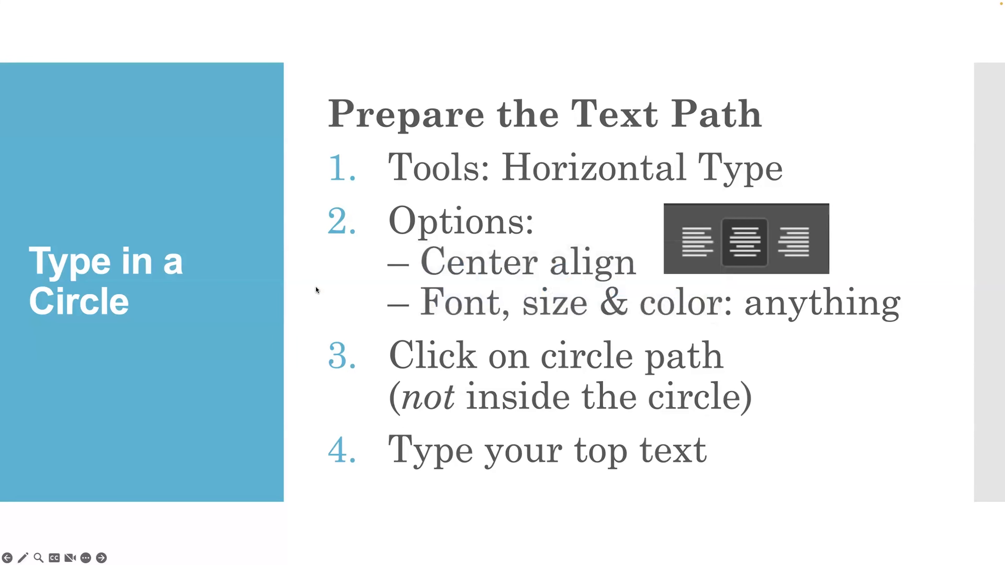
pyautogui.press('Escape')
pyautogui.click(655, 483)
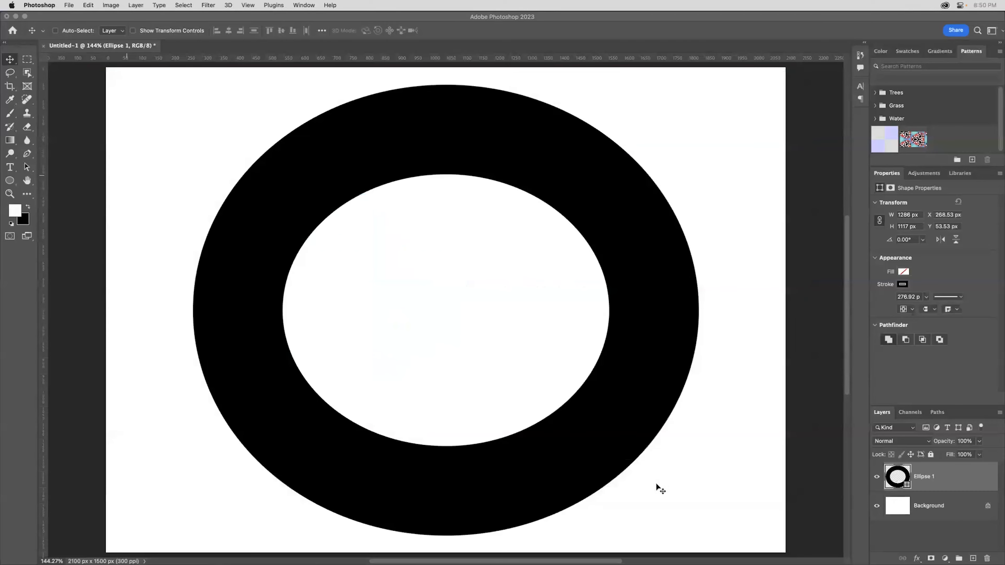
# Add center-aligned horizontal type reading "HAVE A WONDERFUL DAY" along the ellipse's path
pyautogui.click(10, 167)
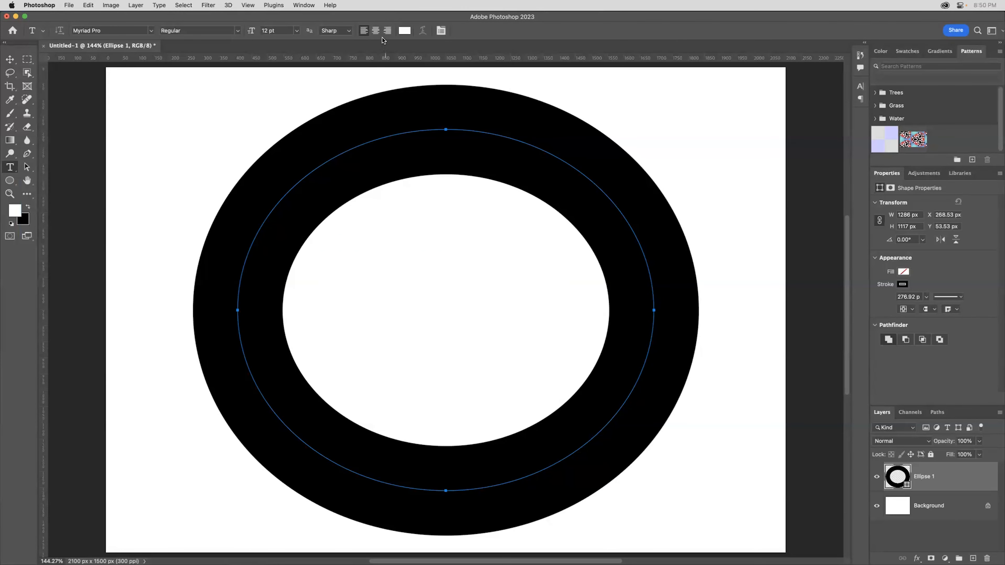
pyautogui.click(376, 31)
pyautogui.click(275, 204)
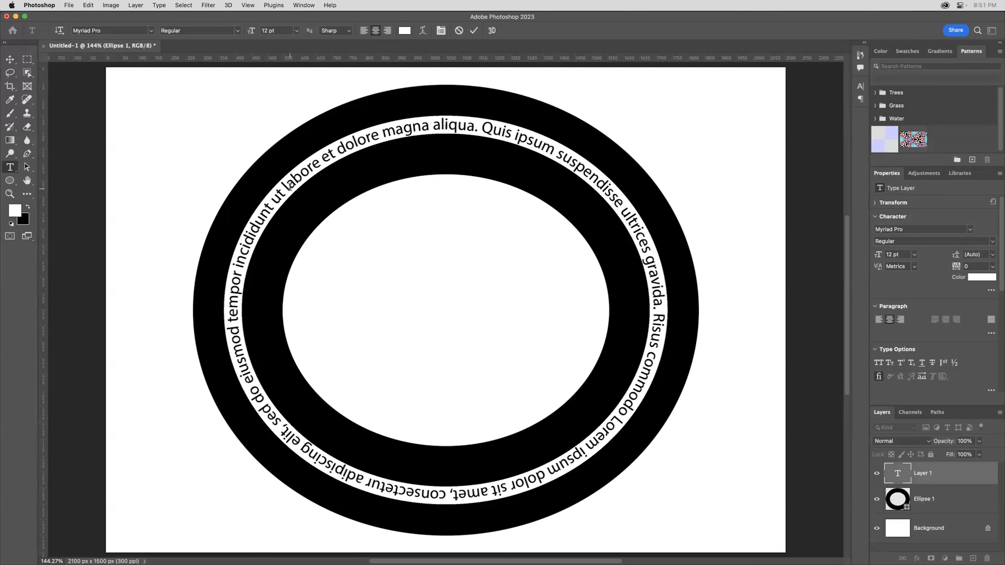
pyautogui.write('H')
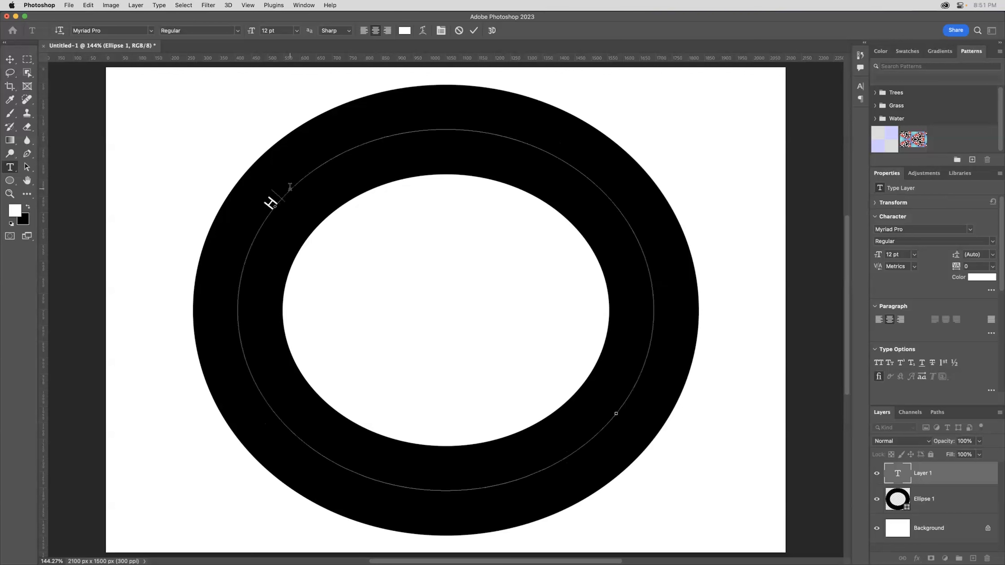
pyautogui.write('AVE A WONDERFUL DAY')
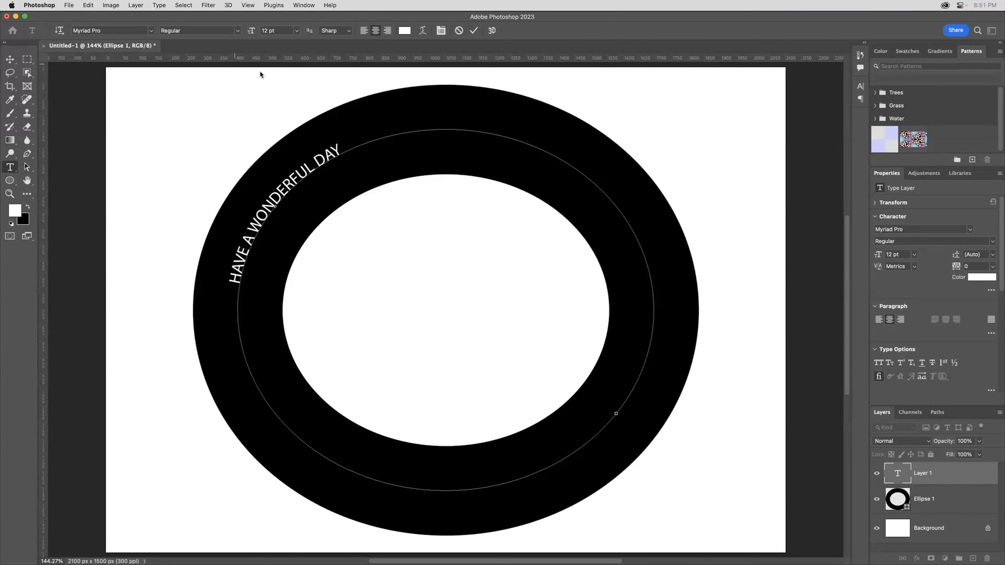
# Set the font size of all the path text to 35 pt and commit the text
pyautogui.press('super+a')
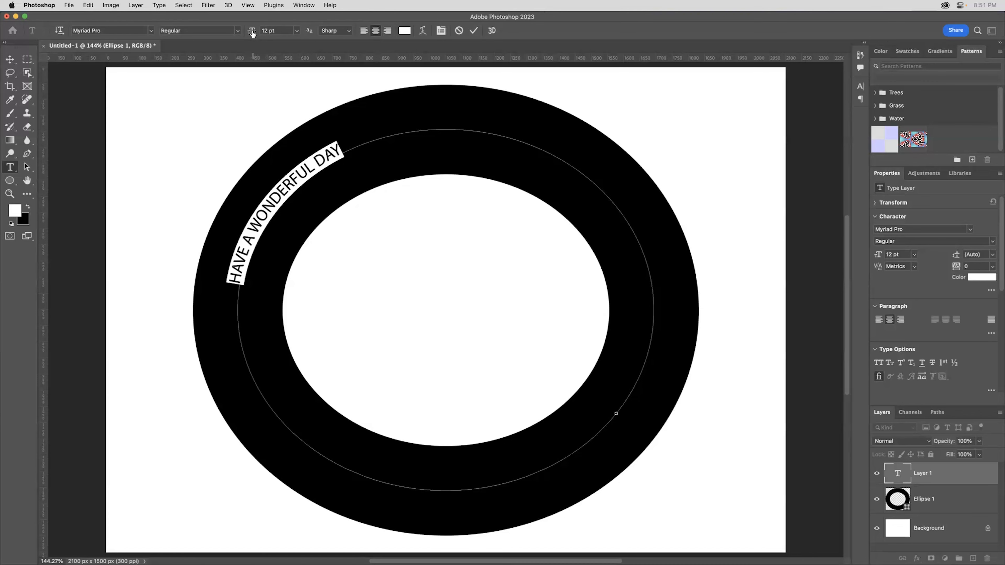
pyautogui.moveTo(253, 32); pyautogui.dragTo(262, 30)
pyautogui.scroll(3, 261, 30)
pyautogui.scroll(-5, 261, 31)
pyautogui.scroll(5, 261, 30)
pyautogui.scroll(-2, 261, 30)
pyautogui.scroll(4, 261, 31)
pyautogui.scroll(-8, 261, 30)
pyautogui.scroll(10, 261, 31)
pyautogui.scroll(-6, 262, 31)
pyautogui.scroll(6, 261, 30)
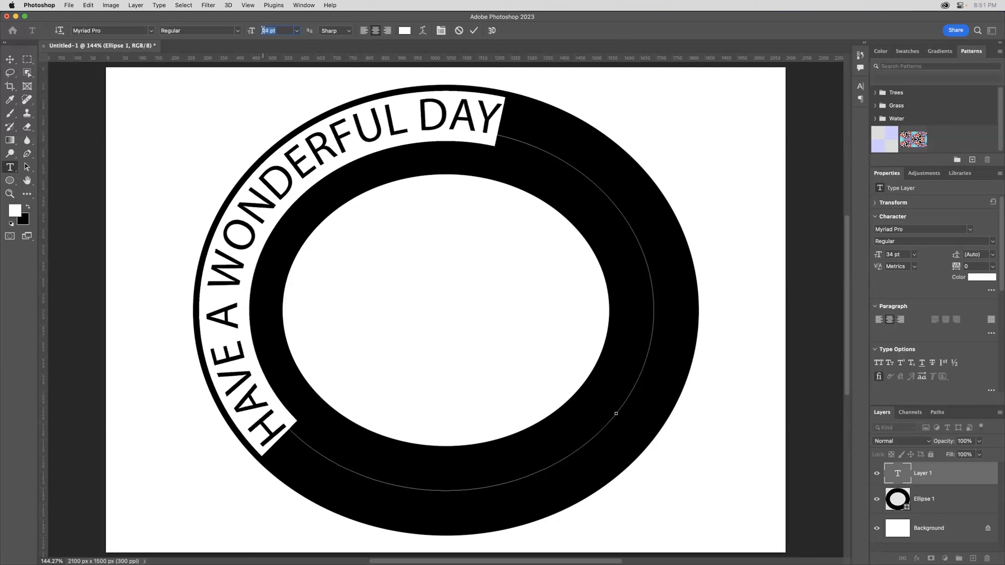
pyautogui.scroll(-2, 262, 30)
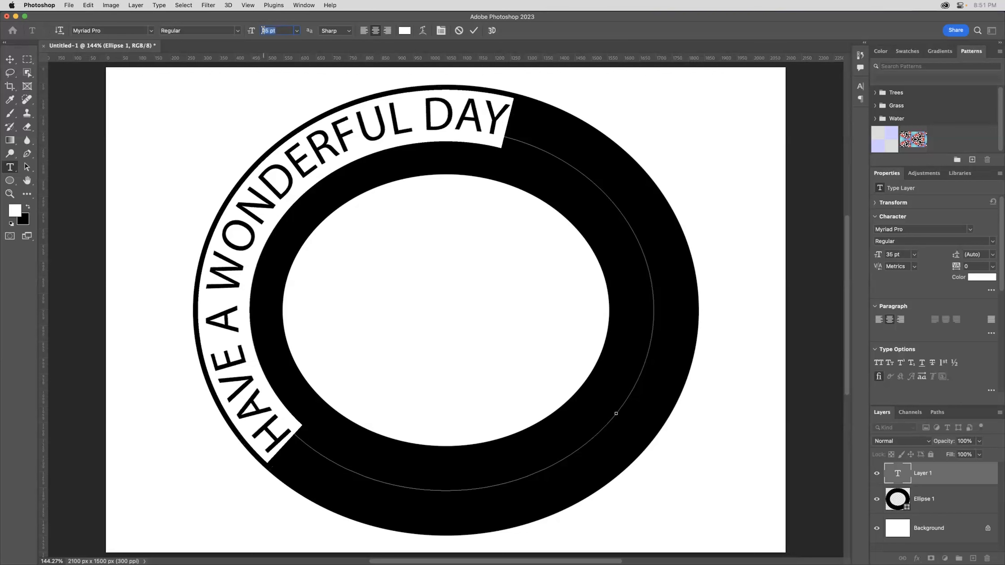
pyautogui.scroll(-1, 263, 30)
pyautogui.scroll(1, 263, 31)
pyautogui.press('Return')
pyautogui.click(475, 31)
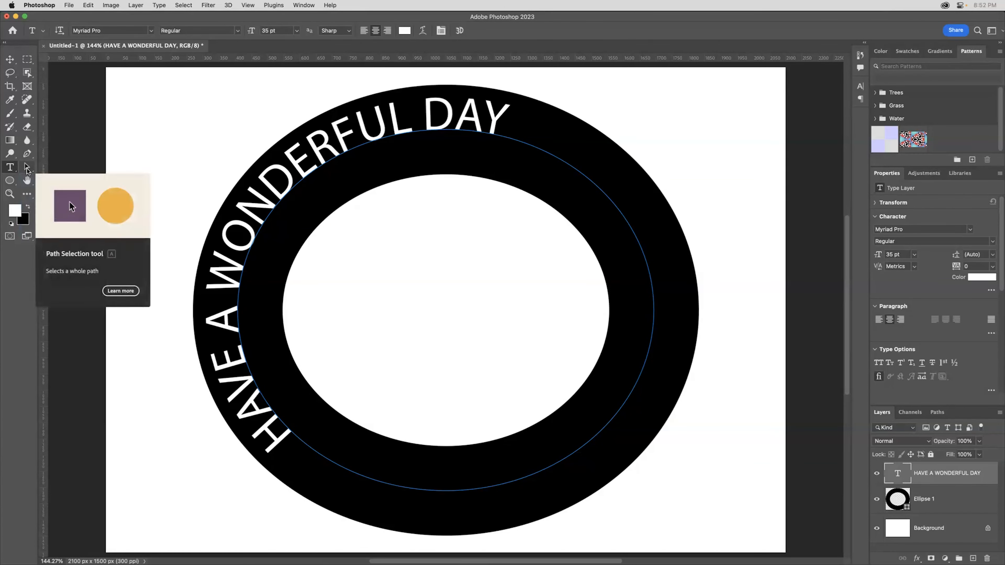
# Slide the text along the ellipse path with the Path Selection tool until it is centred over the top of the ring
pyautogui.click(6, 45)
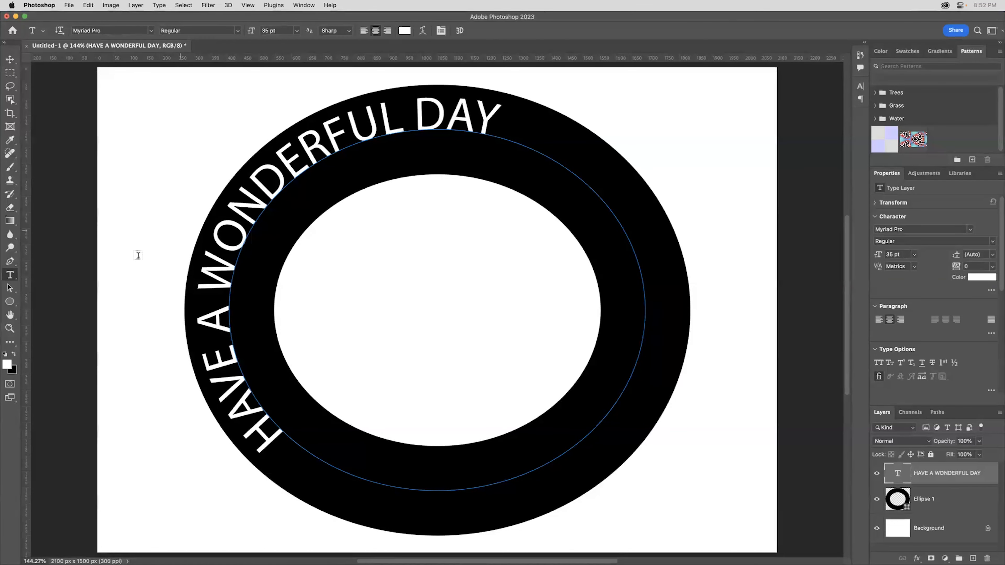
pyautogui.click(9, 289)
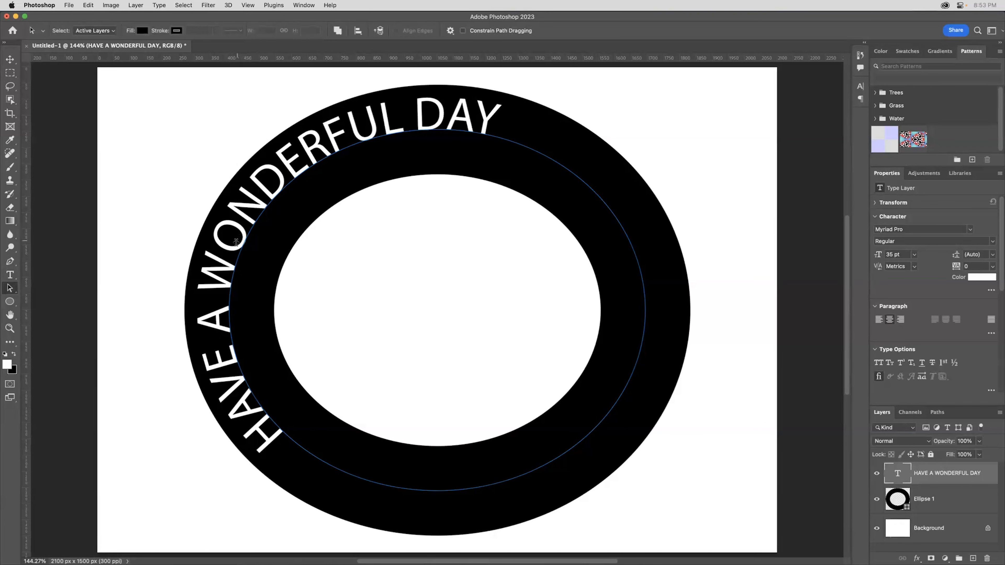
pyautogui.moveTo(236, 244); pyautogui.dragTo(428, 119)
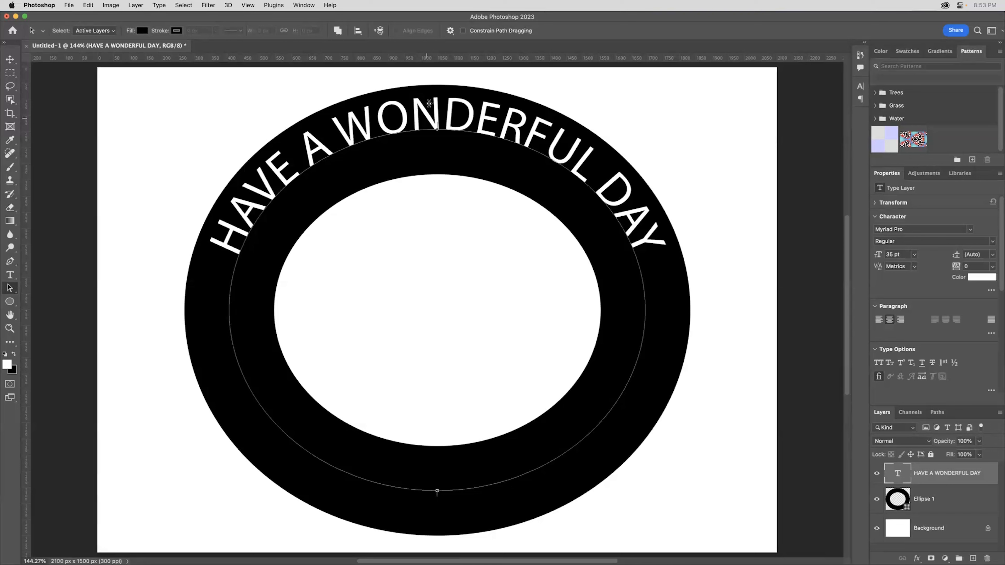
pyautogui.moveTo(427, 103)
pyautogui.mouseDown()
pyautogui.moveTo(417, 102)
pyautogui.moveTo(429, 104)
pyautogui.mouseUp()
# Adjust the path text's baseline shift to a negative value so the lettering sits midway across the ring's black band
pyautogui.click(9, 276)
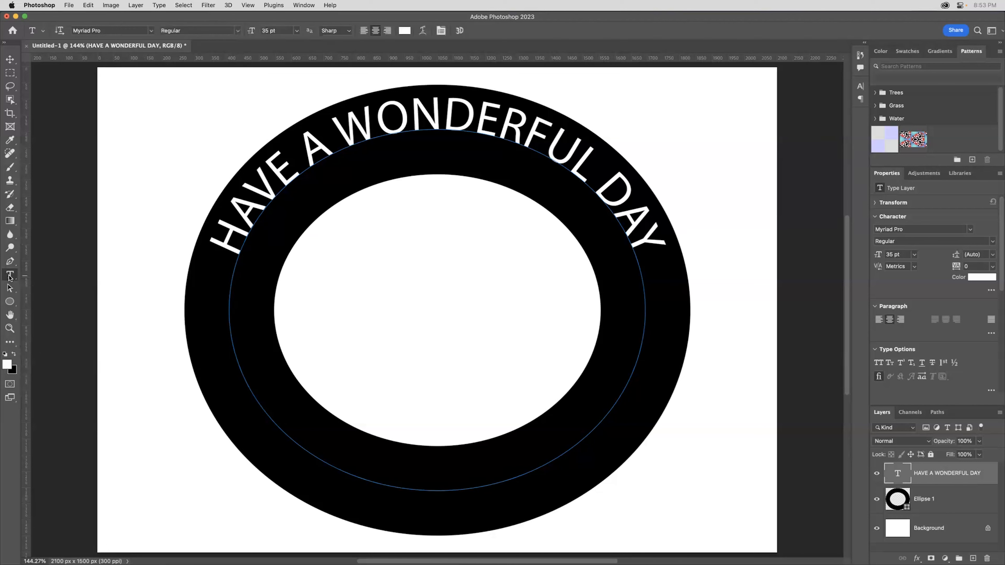
pyautogui.click(439, 31)
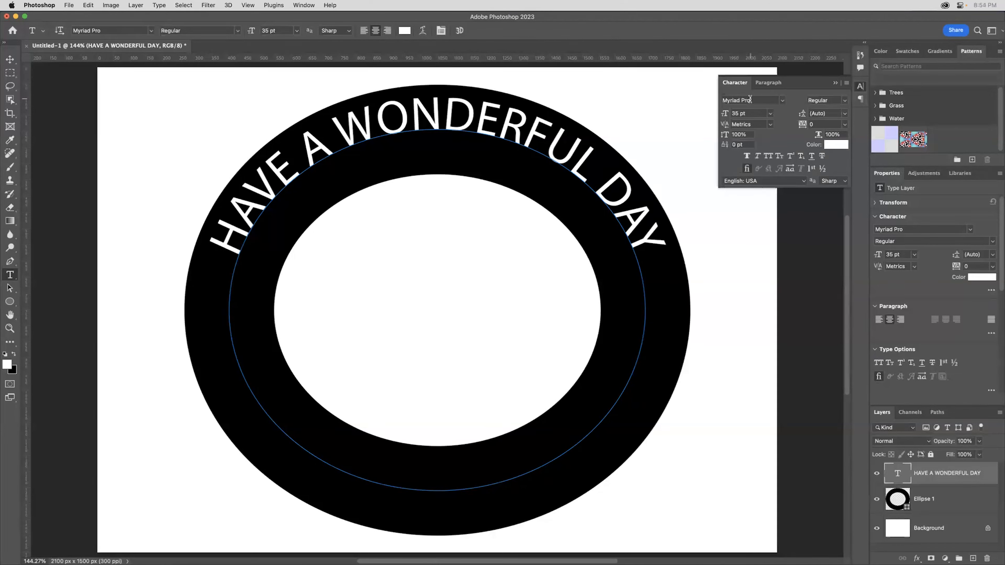
pyautogui.click(750, 144)
pyautogui.press('Down')
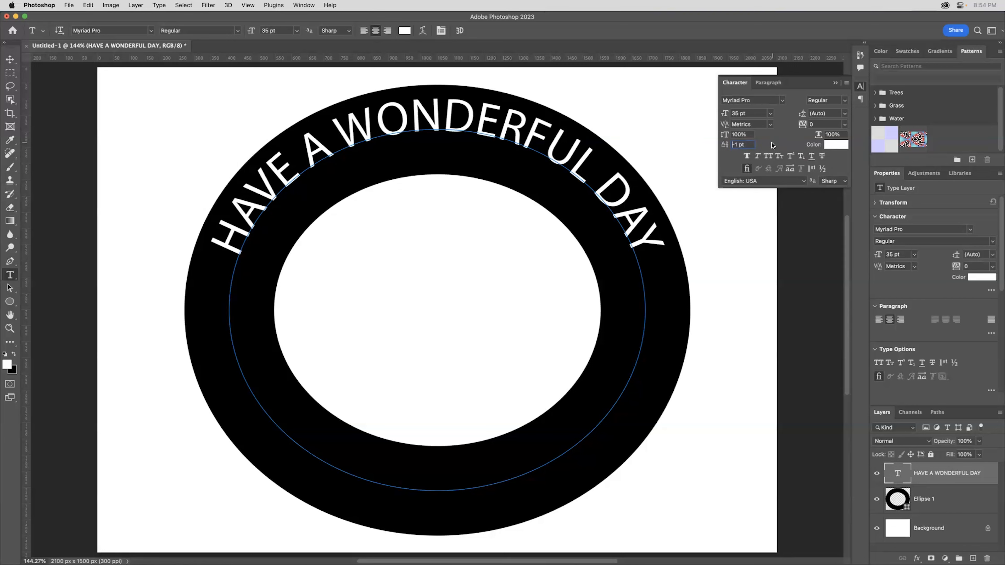
pyautogui.click(725, 145)
pyautogui.press('Up')
pyautogui.press('Up')
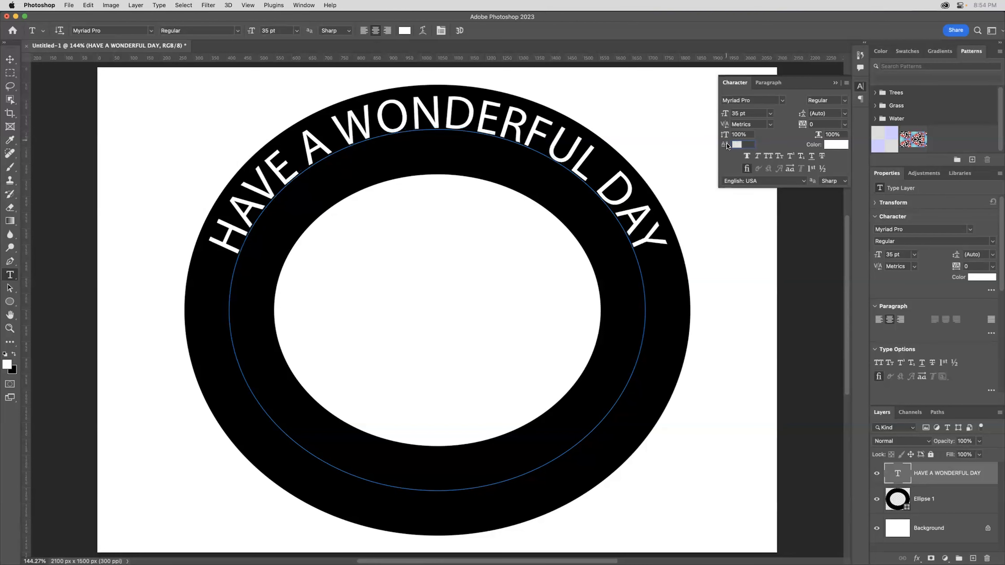
pyautogui.press('Up')
pyautogui.press('Up')
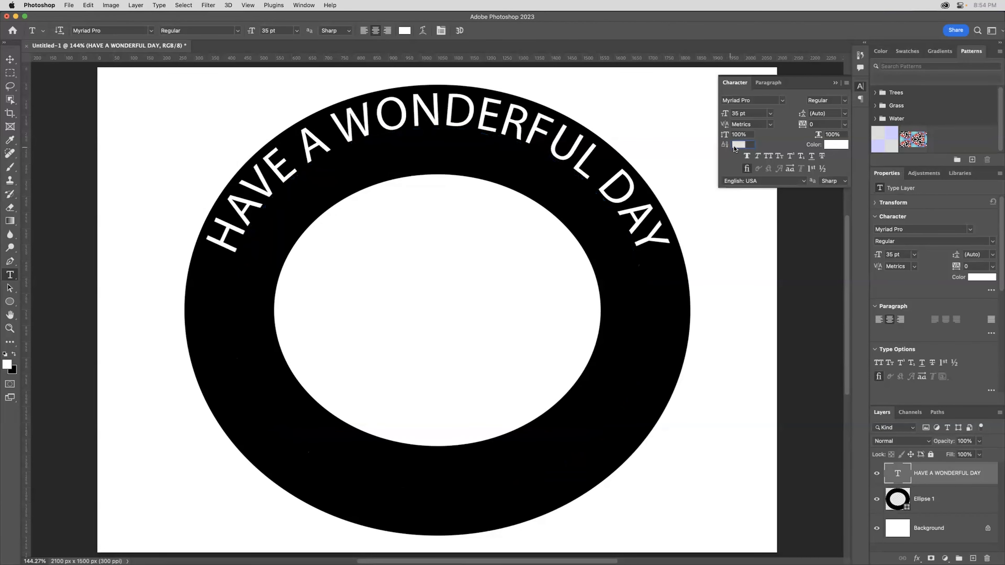
pyautogui.press('Down')
pyautogui.press('Down')
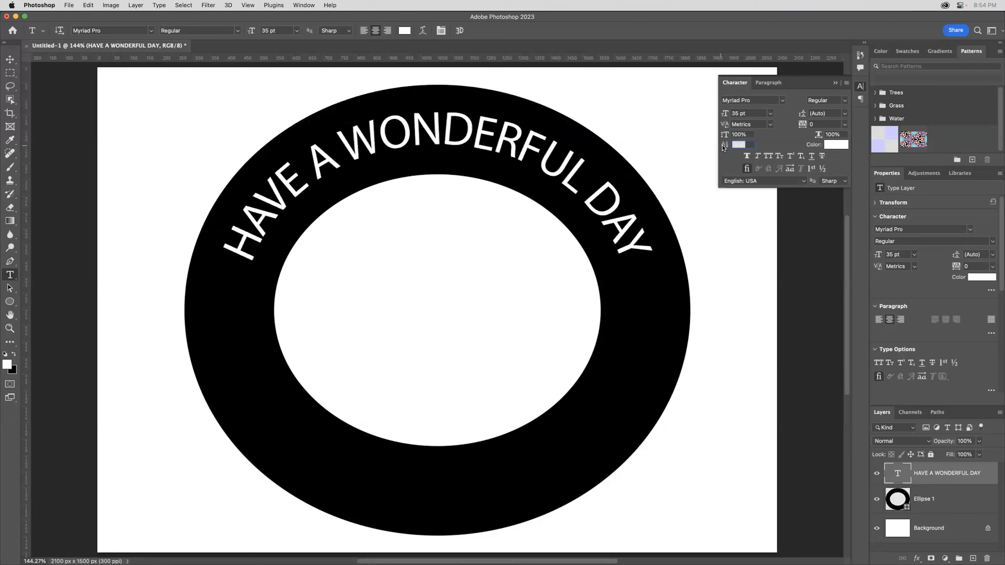
pyautogui.press('Down')
pyautogui.press('Down')
pyautogui.press('Down')
pyautogui.press('Down')
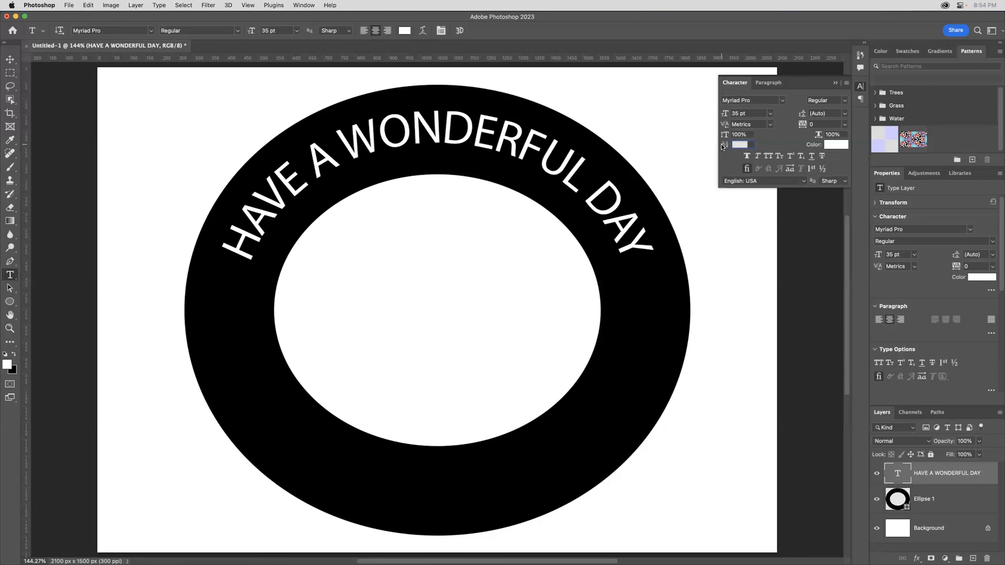
# Set the path text's baseline shift to -10 pt and commit the text
pyautogui.write('-10 pt')
pyautogui.click(562, 158)
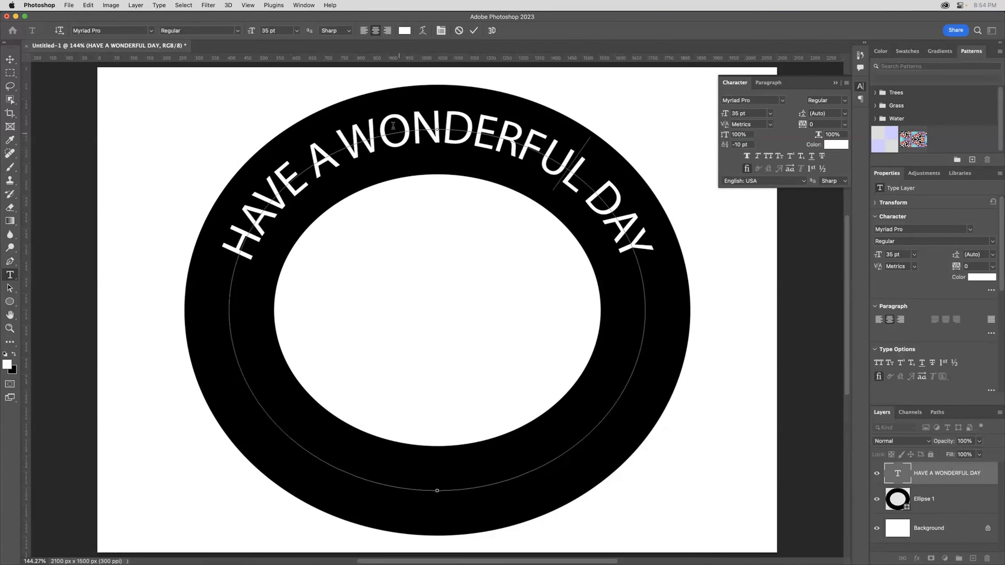
pyautogui.press('super+a')
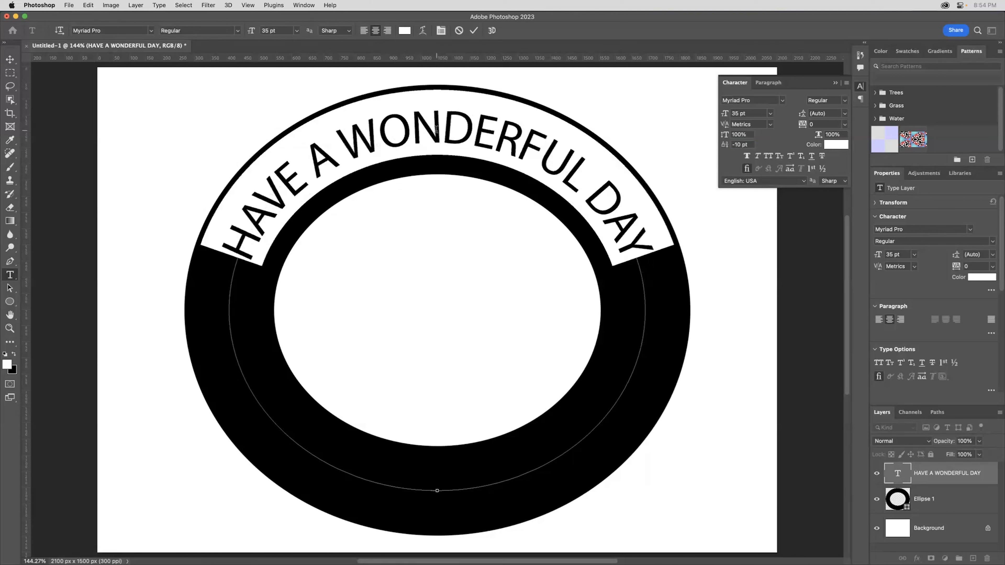
pyautogui.click(418, 123)
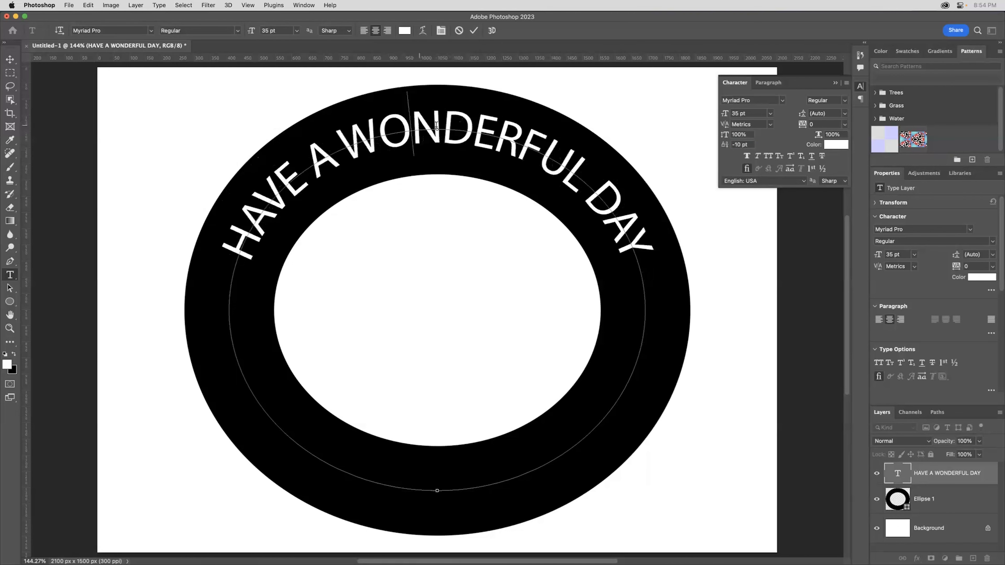
pyautogui.click(474, 31)
# Set the baseline shift of the path text to -12 pt
pyautogui.click(752, 144)
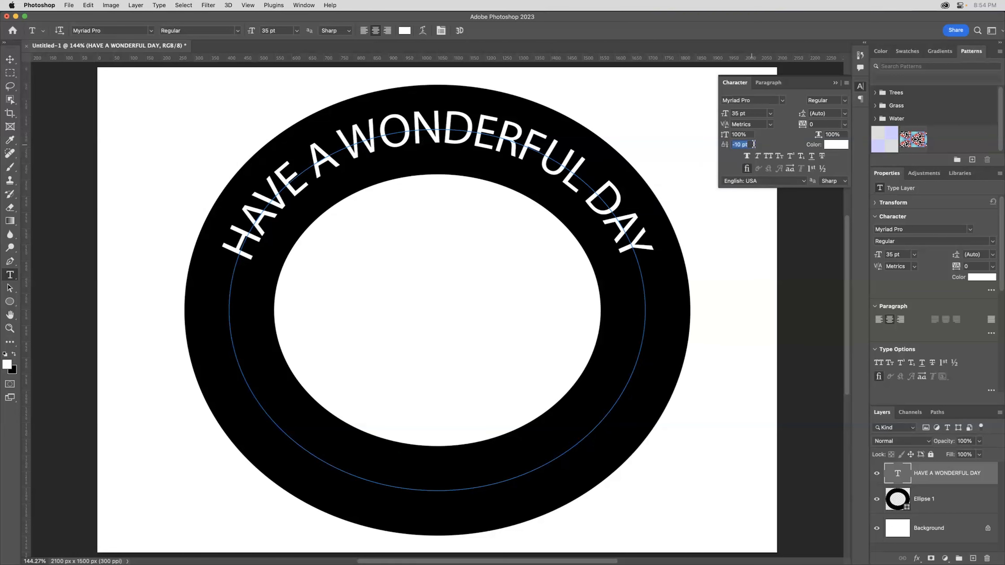
pyautogui.write('-12')
pyautogui.press('Return')
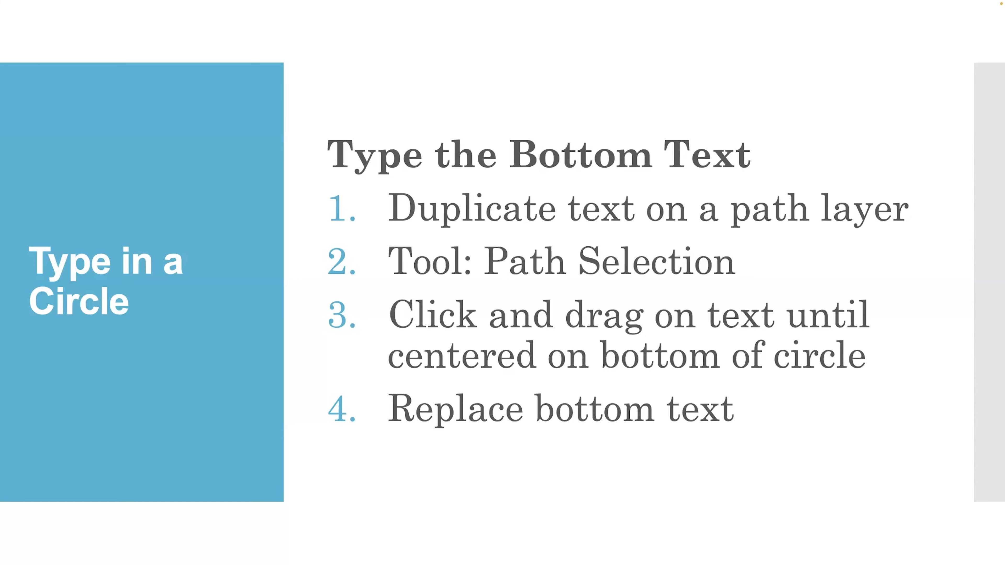
# Back in Photoshop, duplicate the HAVE A WONDERFUL DAY text layer and move the copy along the path, upright across the bottom of the ring
pyautogui.press('Escape')
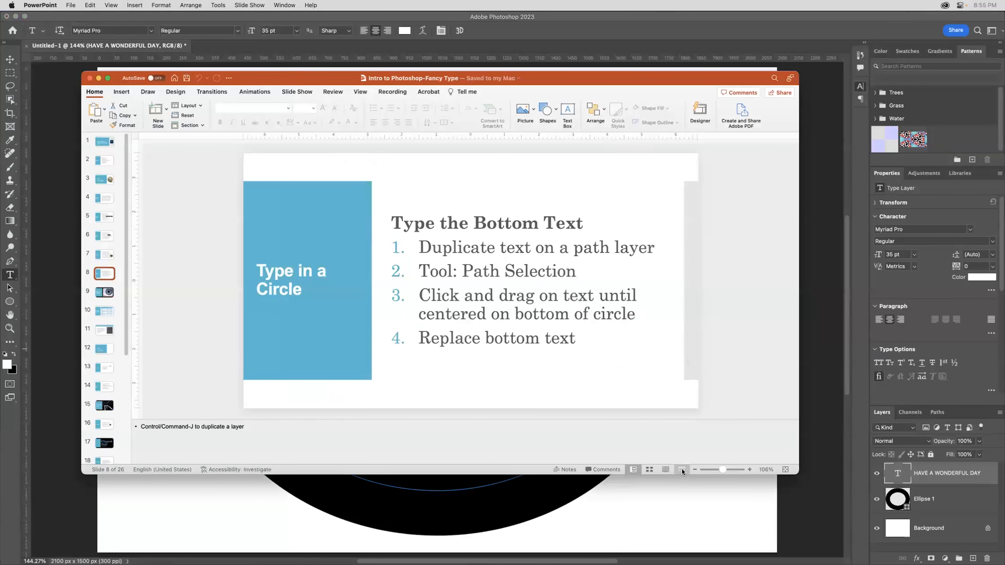
pyautogui.press('super+Tab')
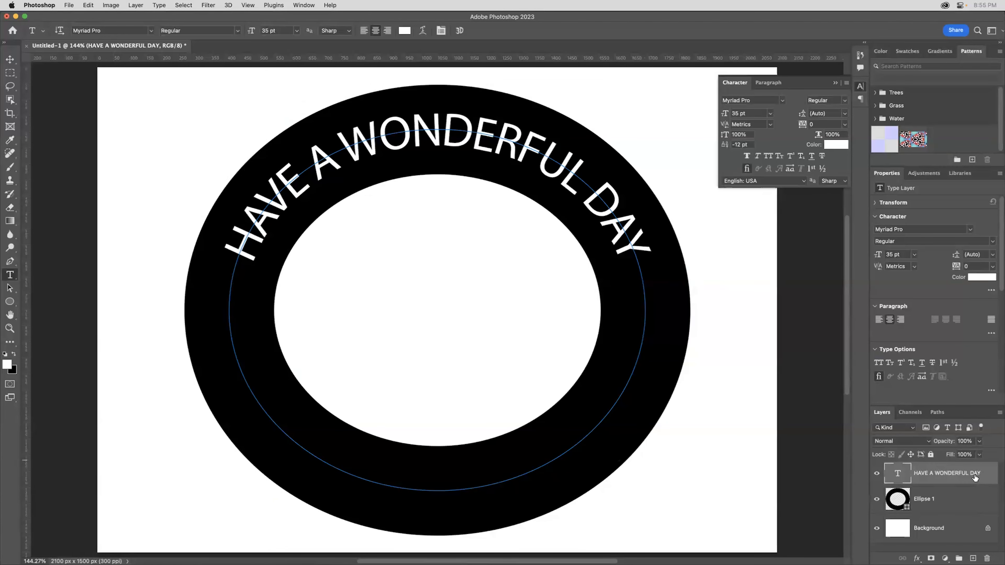
pyautogui.moveTo(941, 475); pyautogui.dragTo(973, 558)
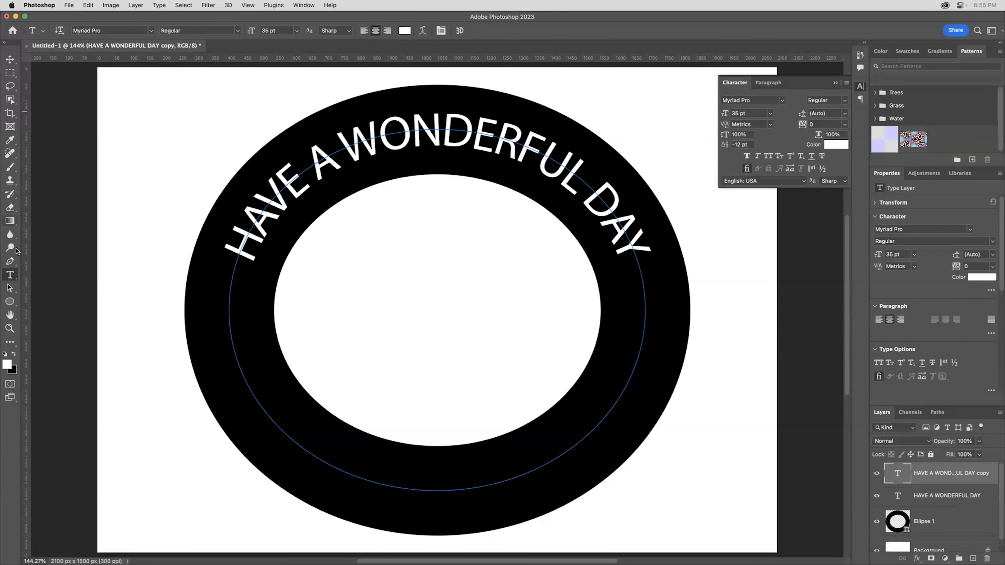
pyautogui.click(9, 290)
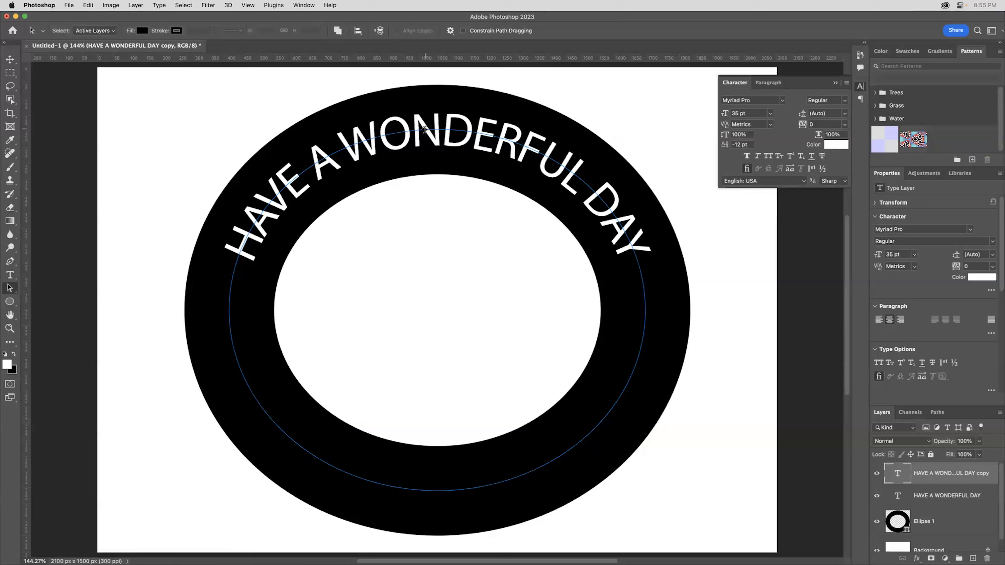
pyautogui.moveTo(425, 128); pyautogui.dragTo(439, 462)
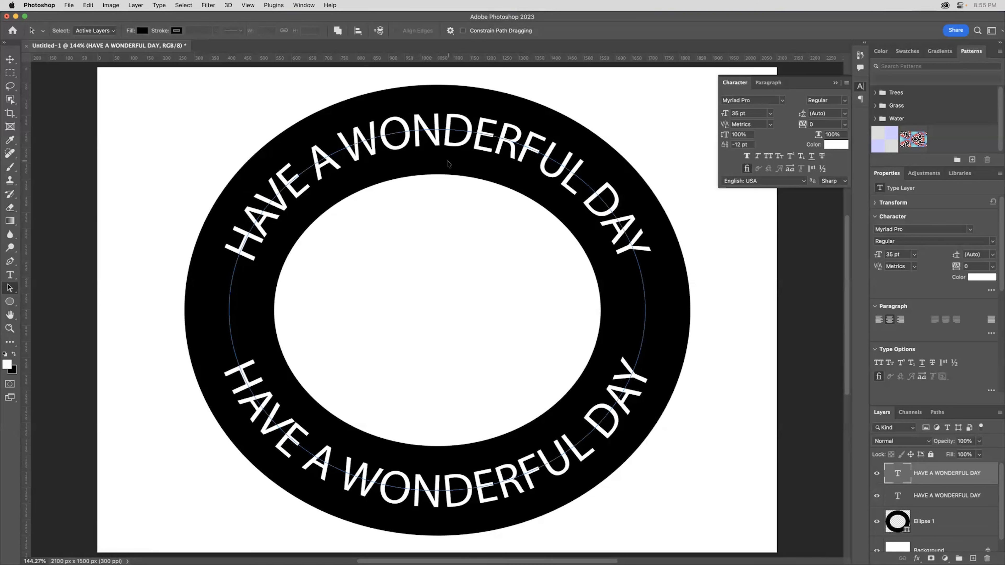
# Replace the wording of the lower path text with "YOU LOVELY PEOPLE!"
pyautogui.click(11, 276)
pyautogui.click(433, 489)
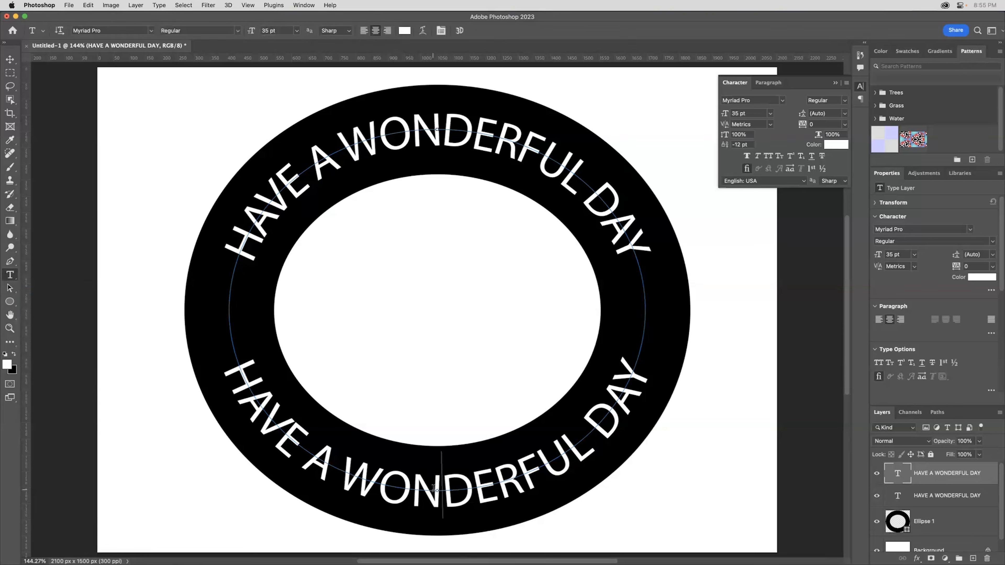
pyautogui.press('super+a')
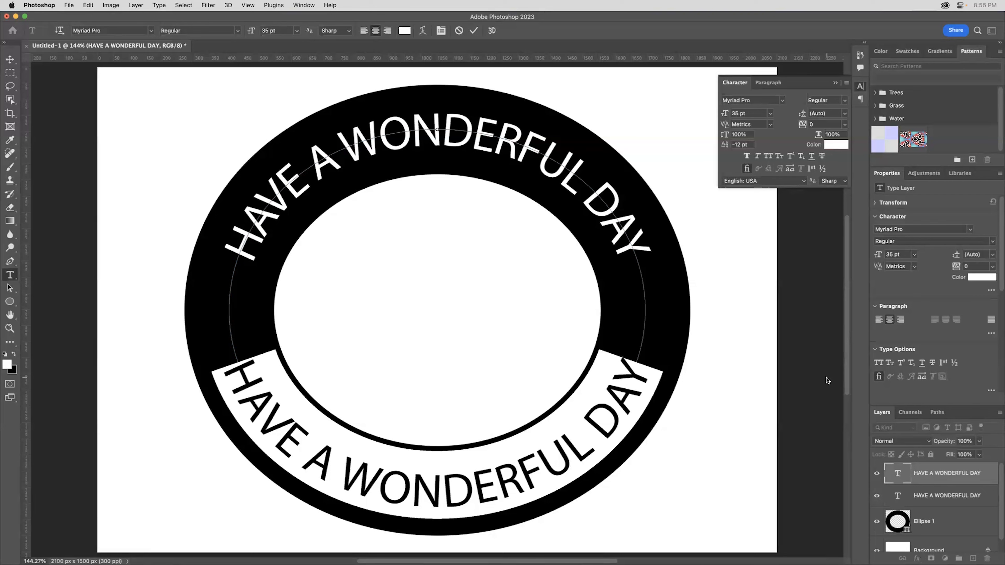
pyautogui.write('YO')
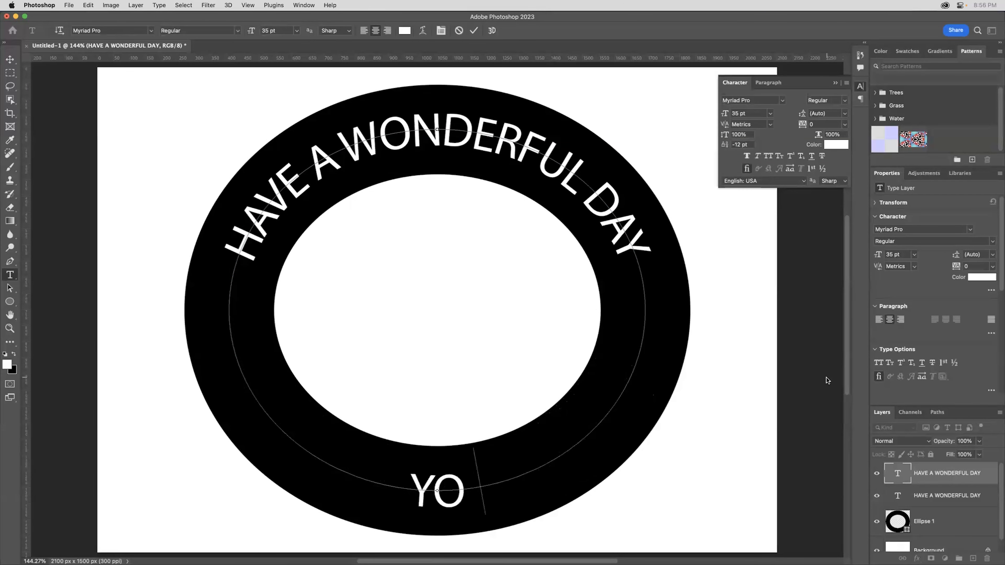
pyautogui.write('U LOVEL')
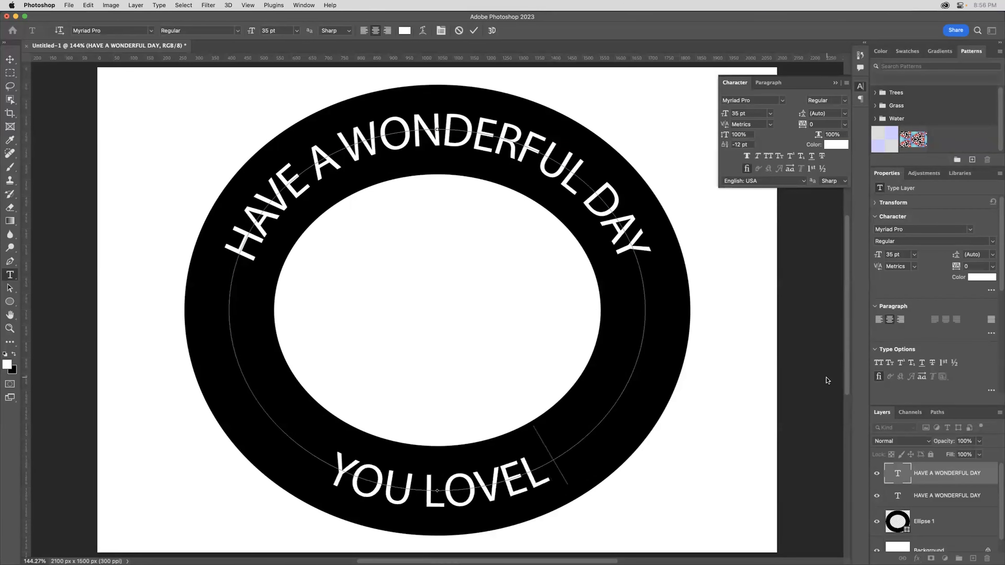
pyautogui.write('Y PEOPLE!')
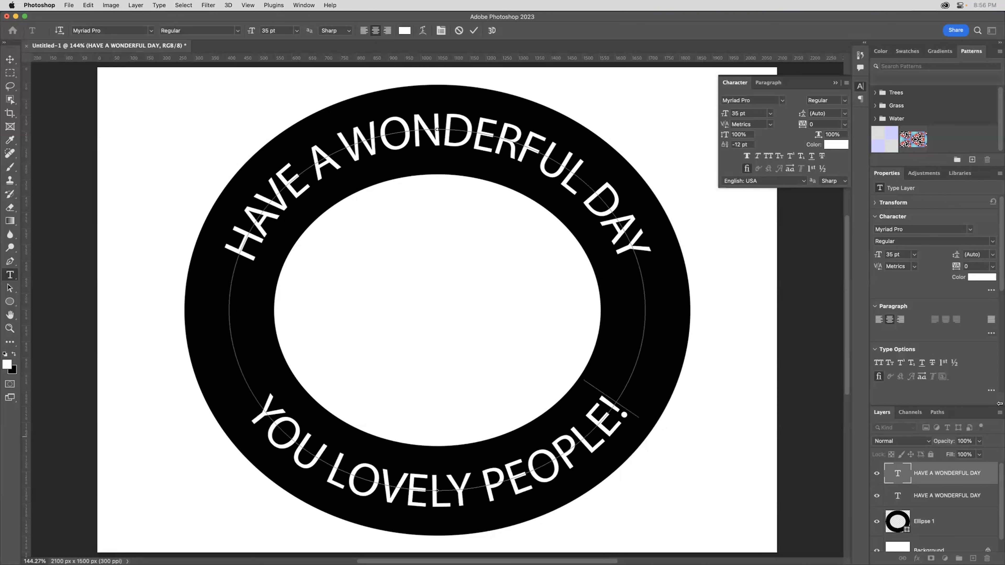
# Duplicate the Ellipse 1 layer and change the copy's stroke colour to the recently used brick red
pyautogui.click(939, 520)
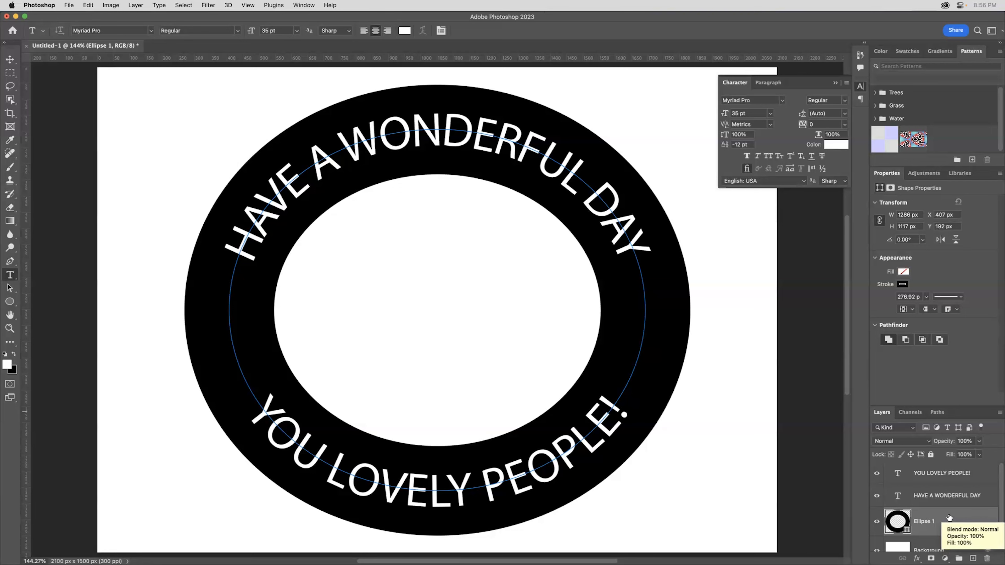
pyautogui.press('super+j')
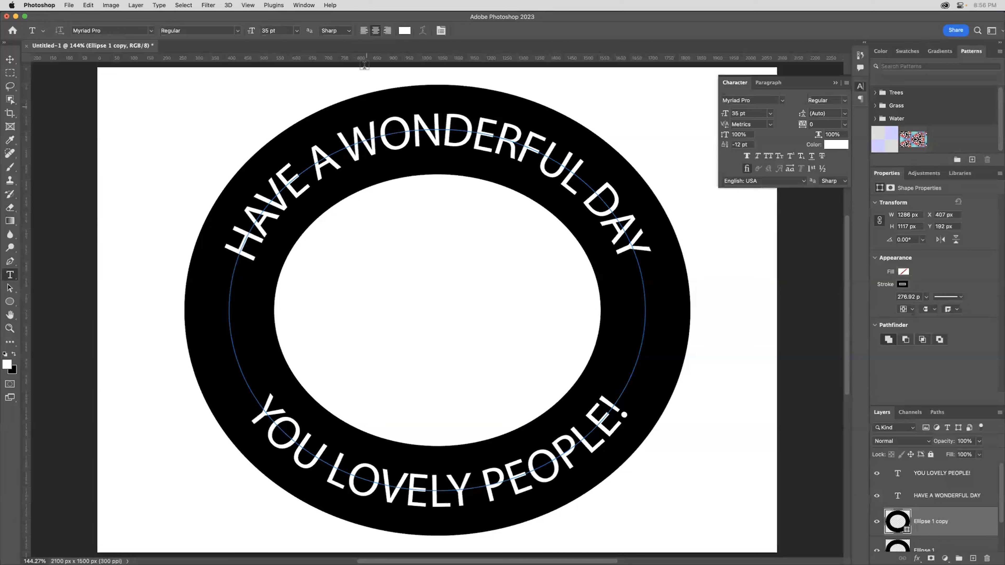
pyautogui.click(9, 302)
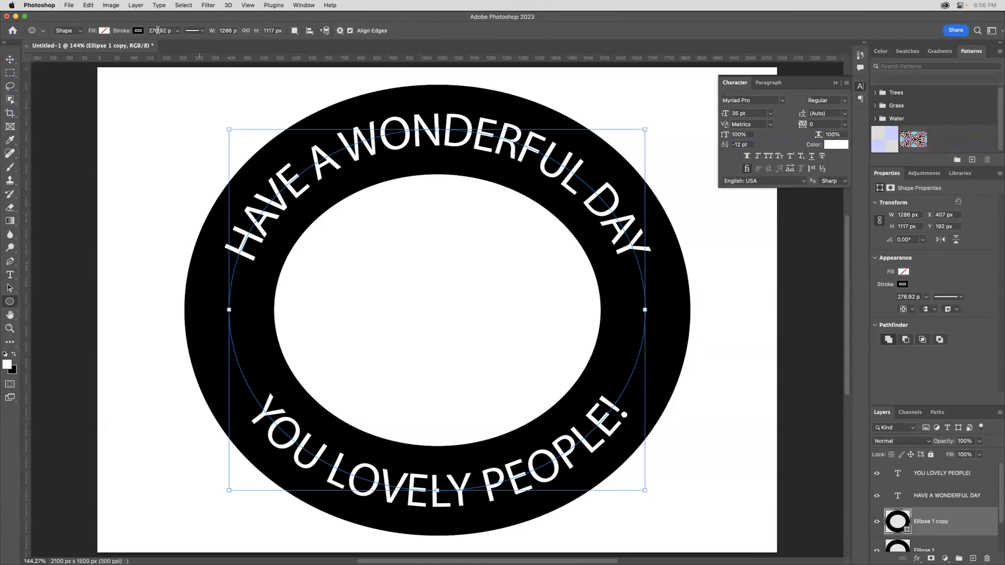
pyautogui.click(138, 30)
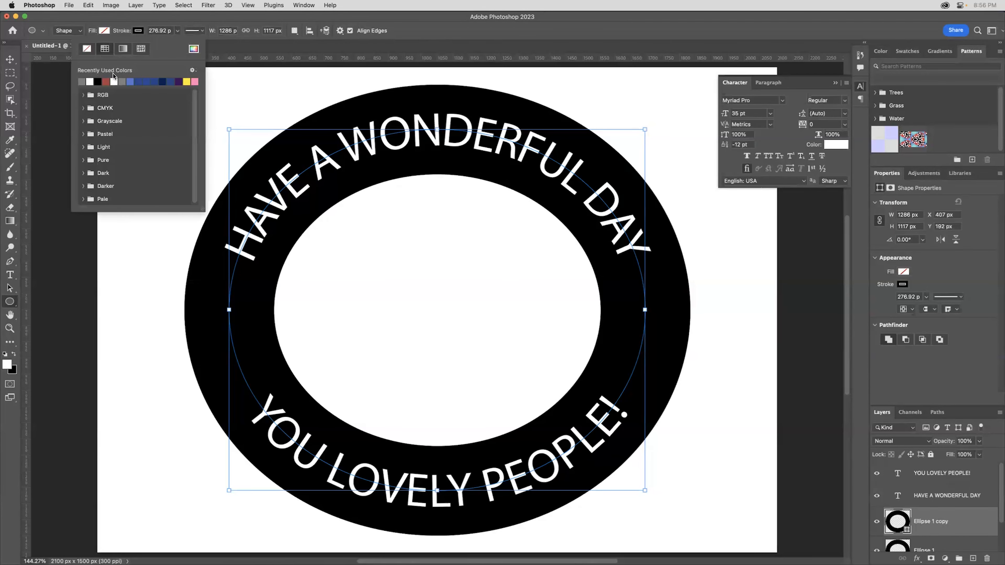
pyautogui.click(107, 81)
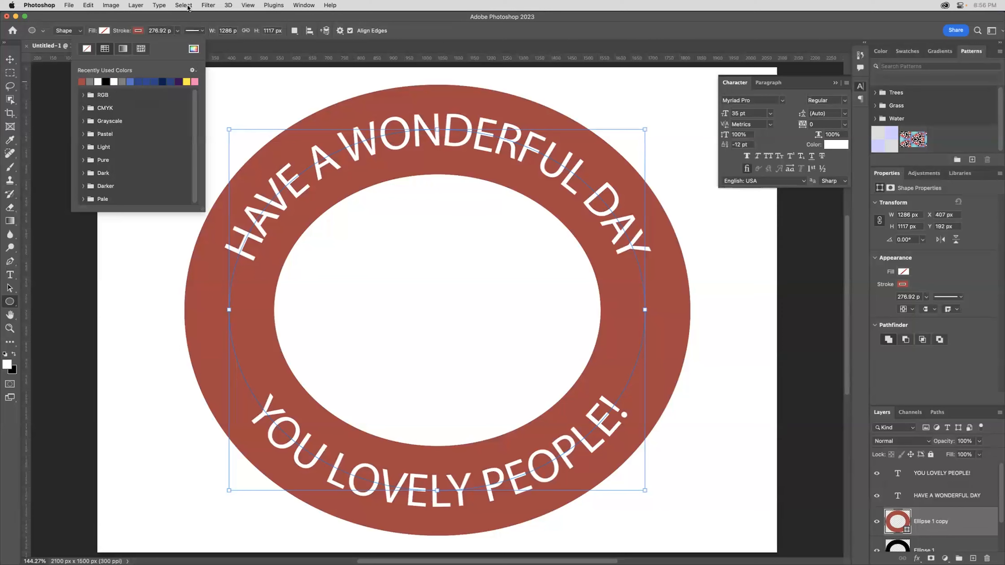
pyautogui.click(190, 15)
# Set the stroke width of the ellipse copy to 200 px
pyautogui.click(162, 30)
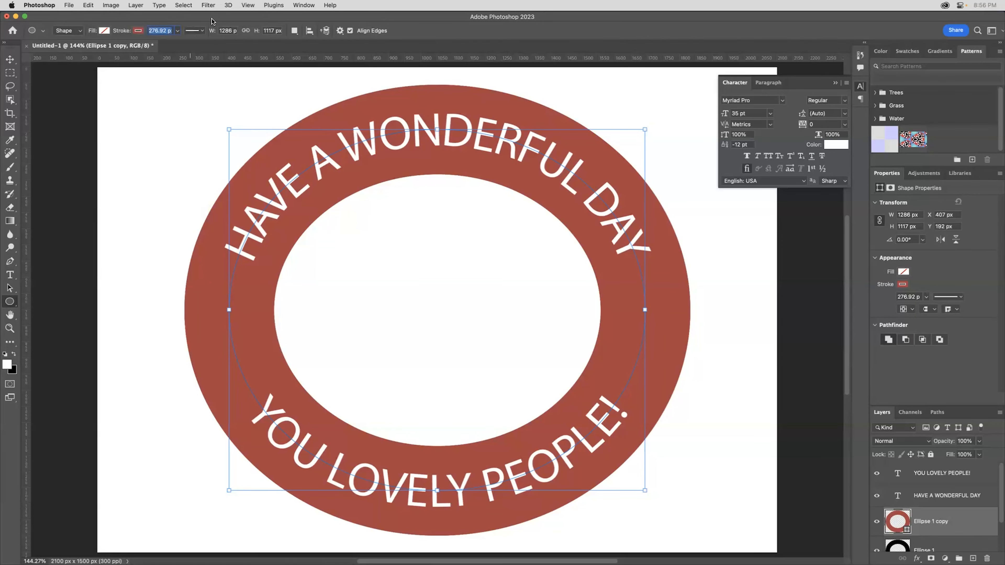
pyautogui.write('200')
pyautogui.press('Return')
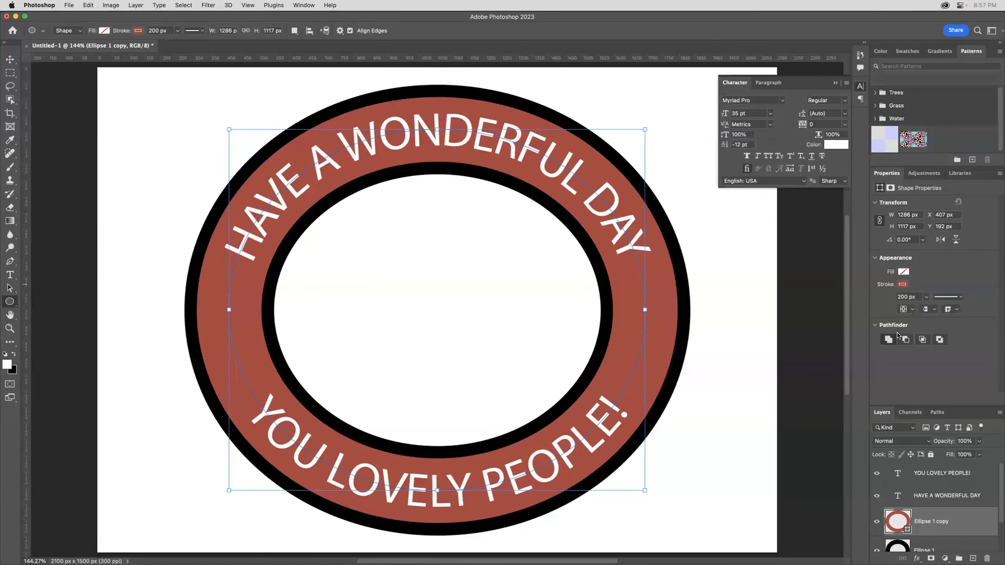
# Add a Stroke layer effect to the ellipse copy with the colour set to white (ffffff)
pyautogui.click(944, 558)
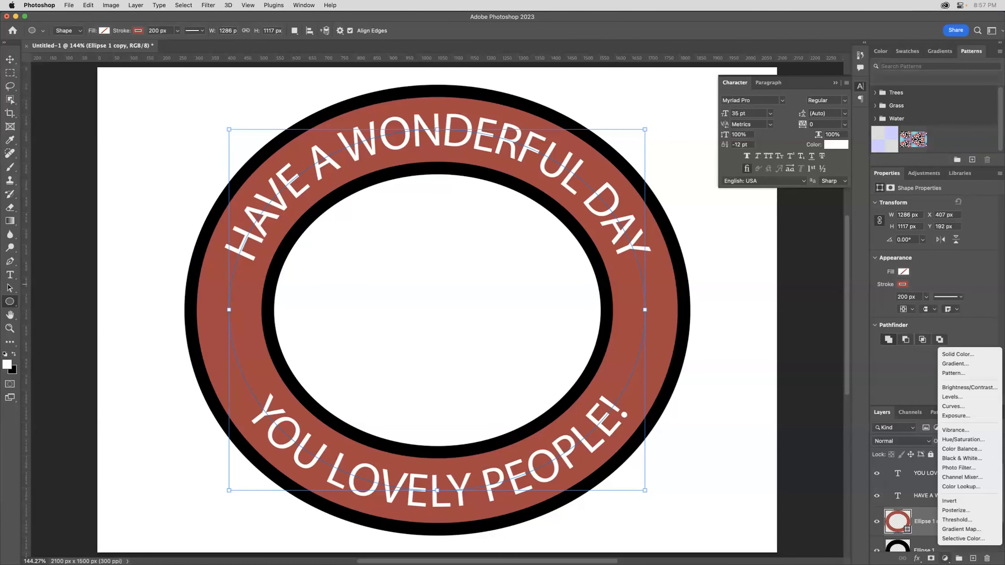
pyautogui.click(916, 558)
pyautogui.click(917, 559)
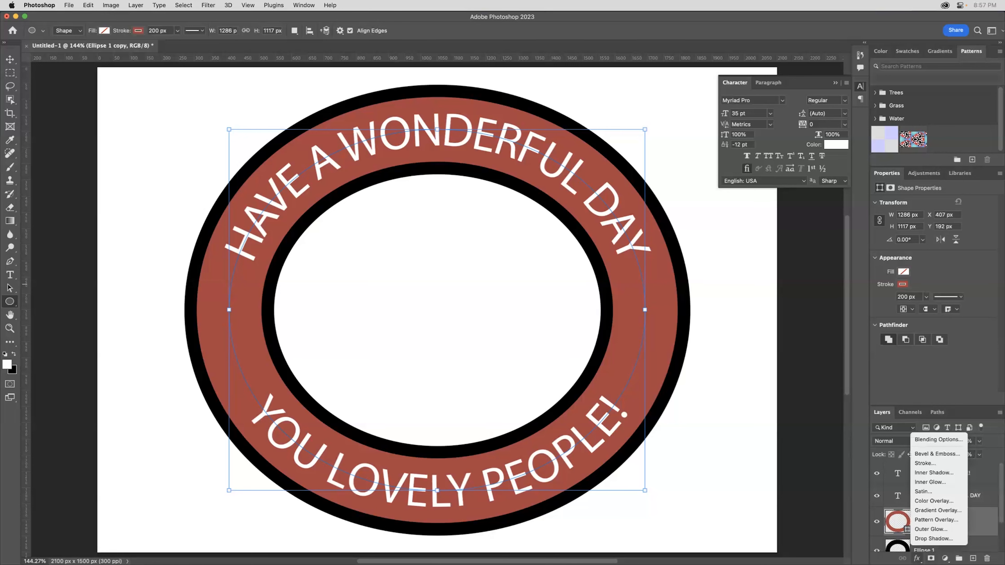
pyautogui.click(933, 463)
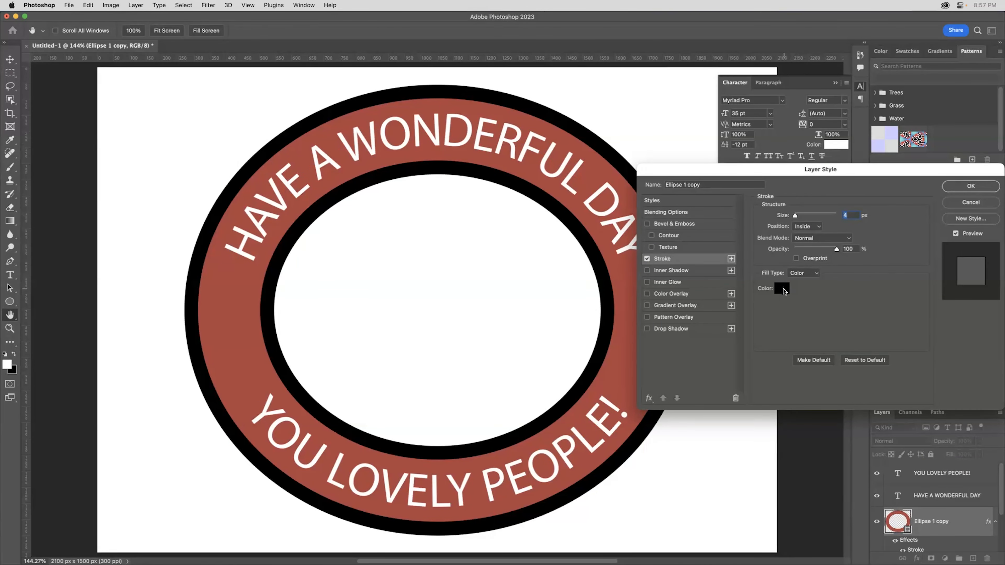
pyautogui.click(781, 289)
pyautogui.moveTo(579, 219); pyautogui.dragTo(499, 170)
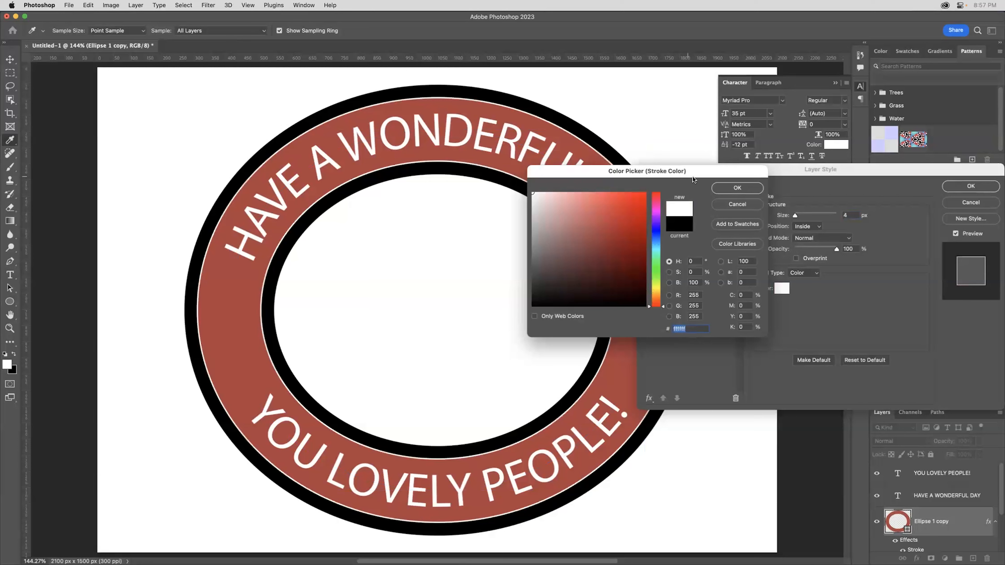
pyautogui.click(732, 187)
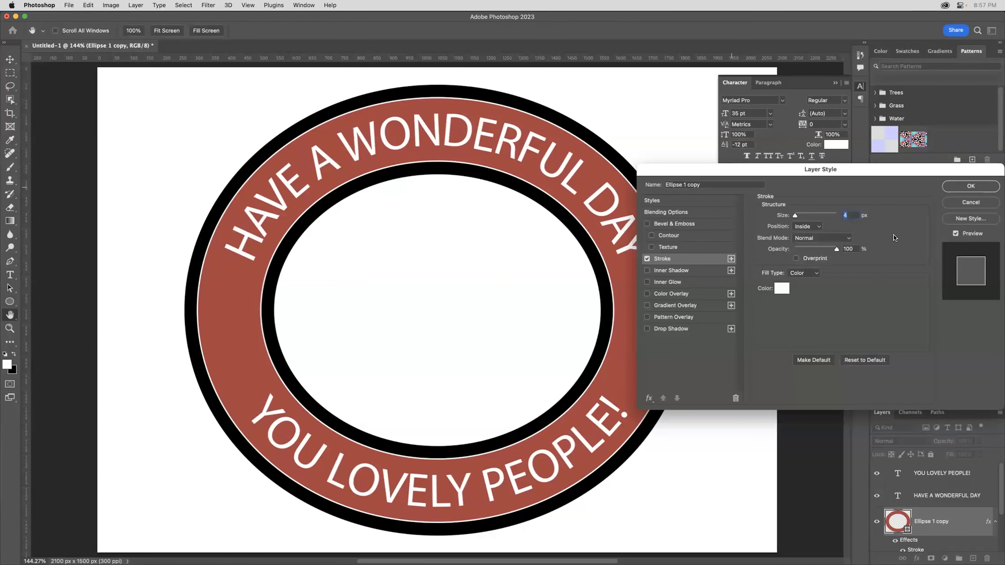
# Increase the Stroke effect's size to 7 px and apply the layer style
pyautogui.moveTo(795, 217); pyautogui.dragTo(796, 216)
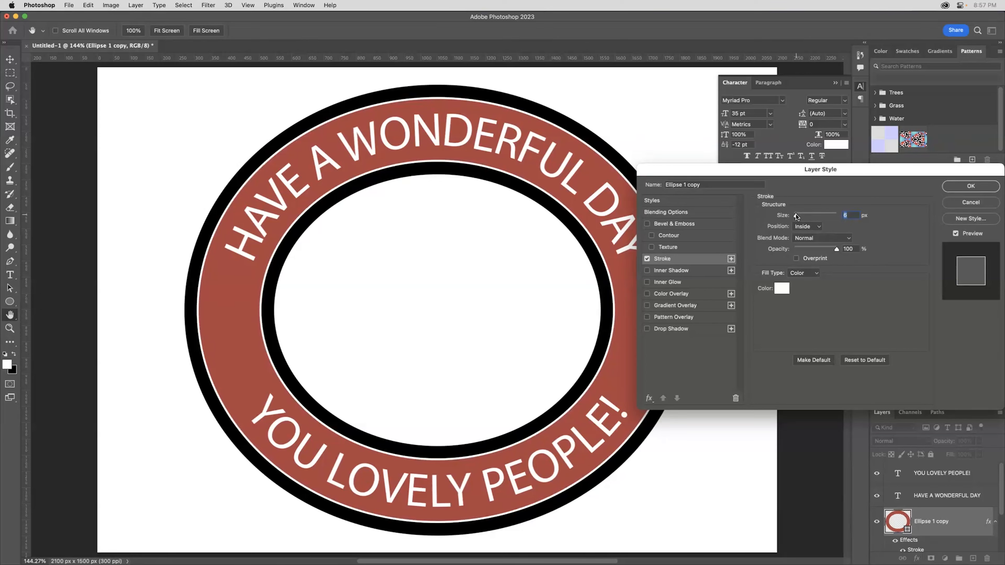
pyautogui.moveTo(796, 216); pyautogui.dragTo(797, 216)
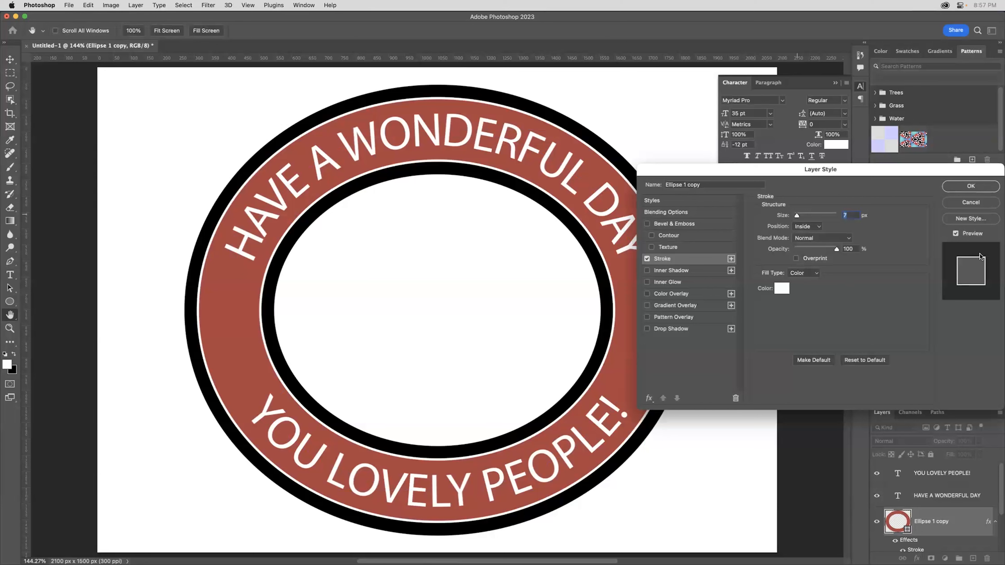
pyautogui.click(971, 186)
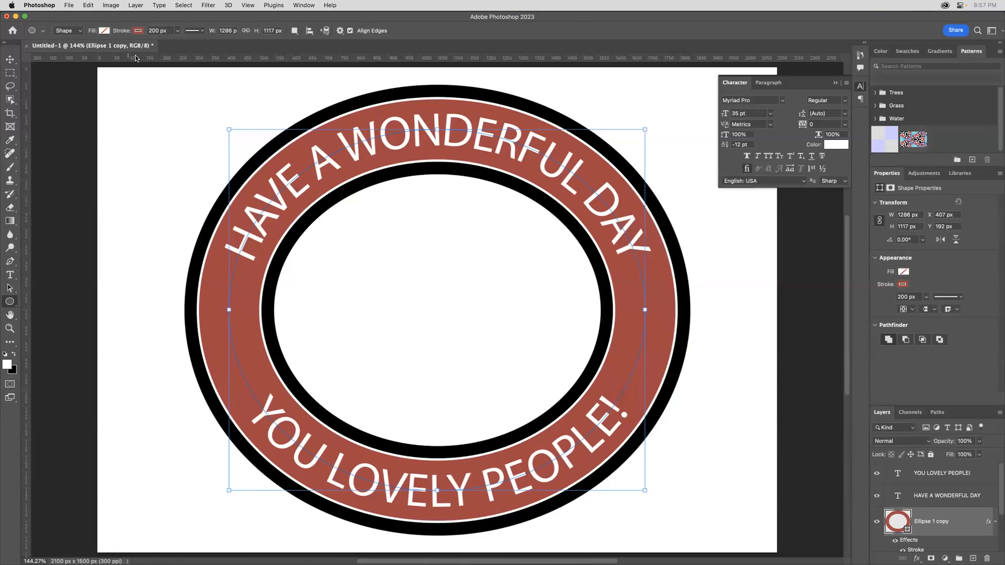
# Change the ellipse copy's shape stroke colour to black and deselect all layers
pyautogui.click(139, 31)
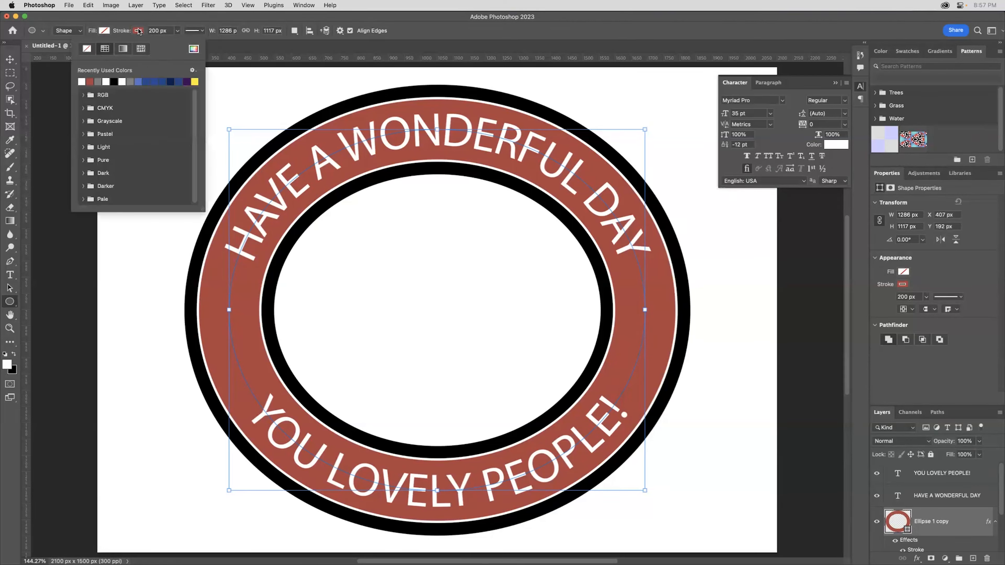
pyautogui.click(115, 82)
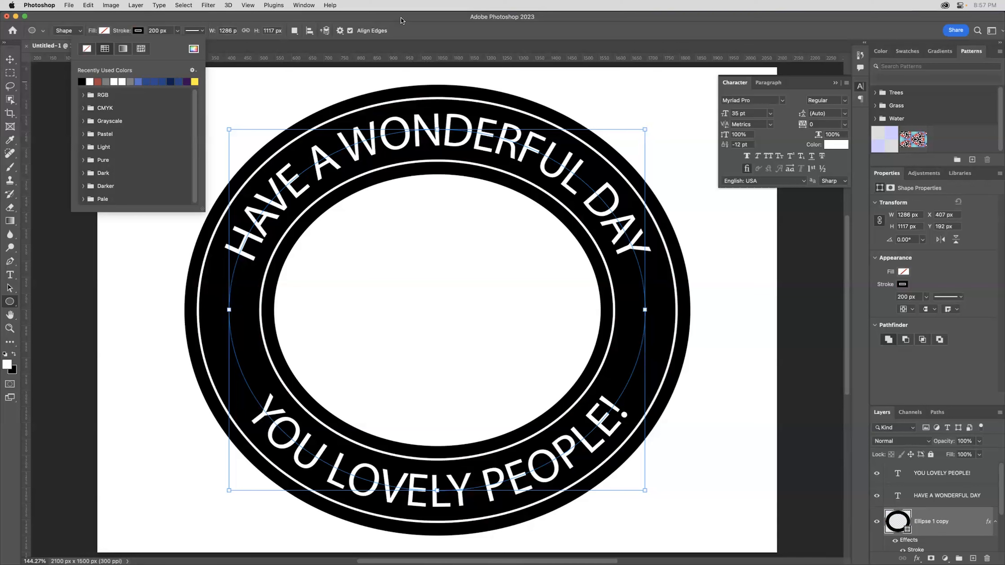
pyautogui.click(432, 32)
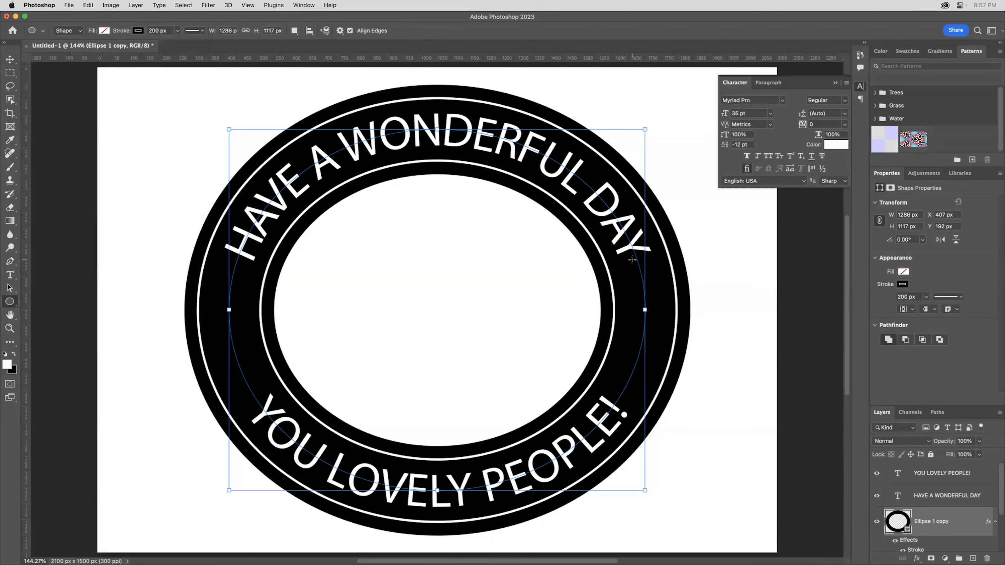
pyautogui.press('v')
pyautogui.click(725, 400)
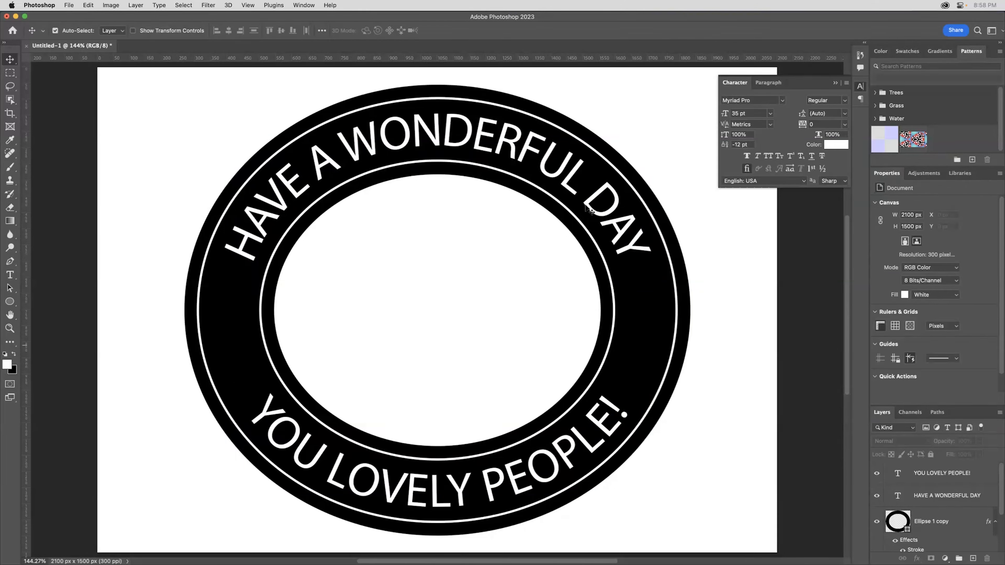
# Switch to the Intro to Photoshop-Fancy Type presentation in PowerPoint
pyautogui.press('super+Tab')
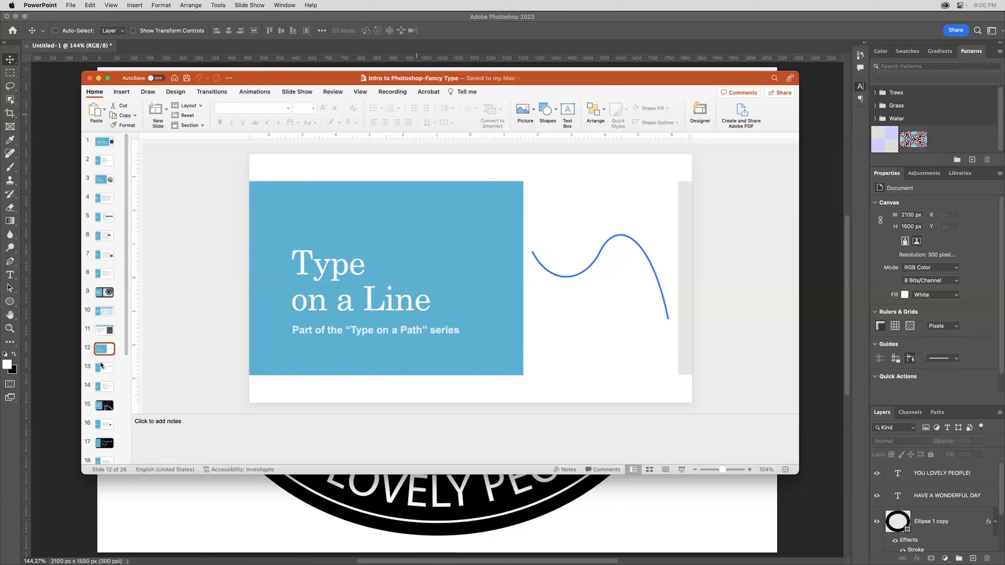
# Review the Easy Curves slide's points one by one in slide show mode, and exit the show
pyautogui.click(104, 370)
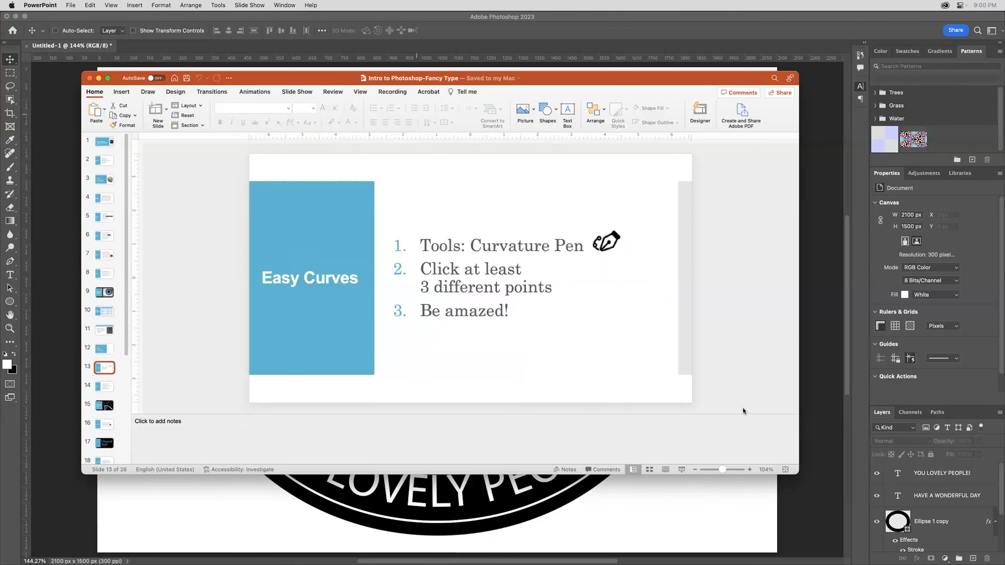
pyautogui.click(681, 469)
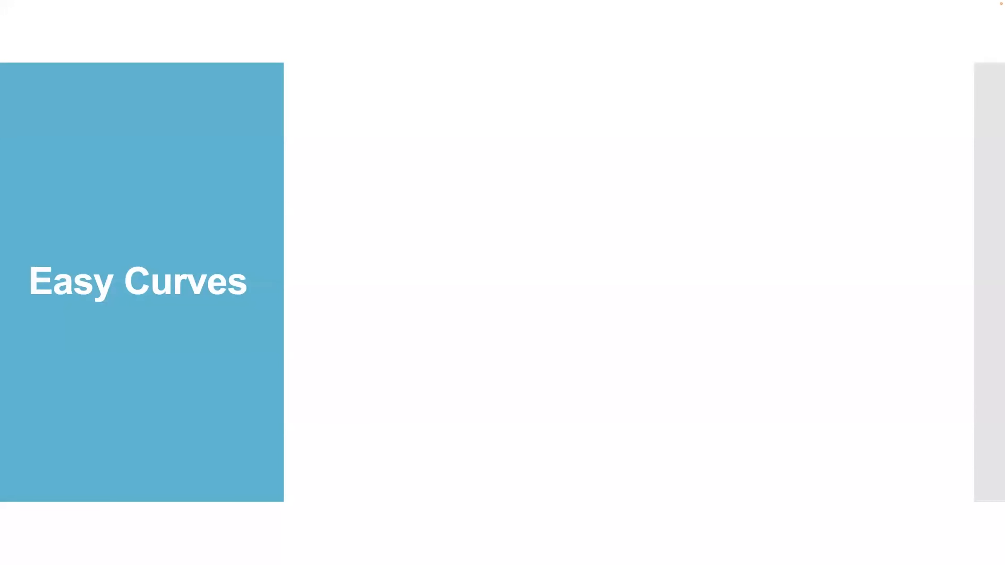
pyautogui.press('Right')
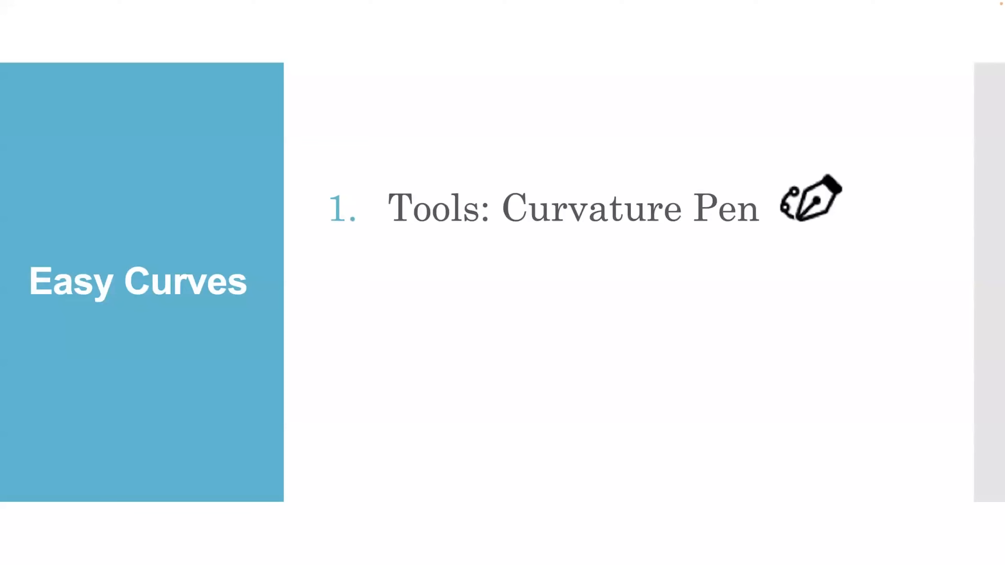
pyautogui.press('Right')
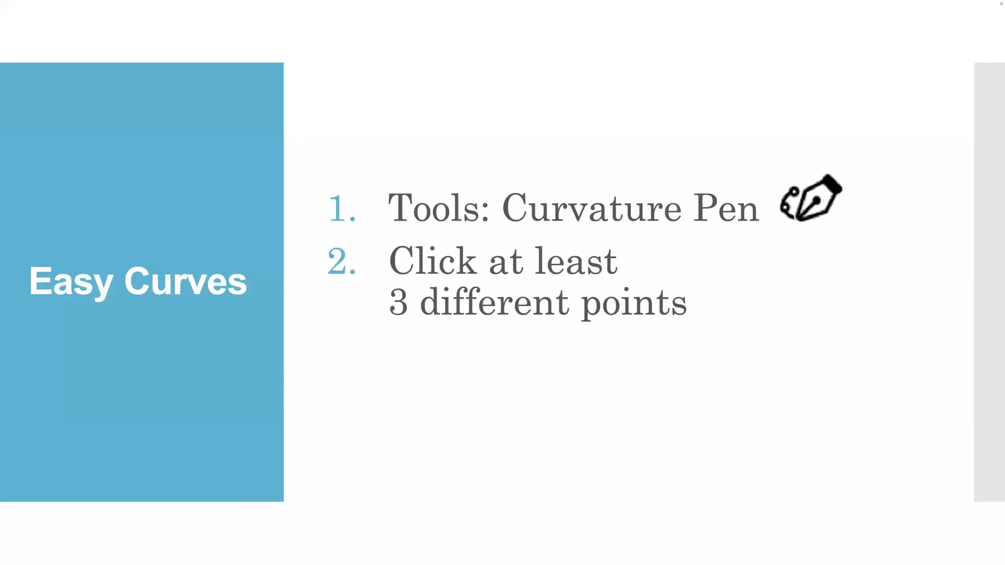
pyautogui.press('Right')
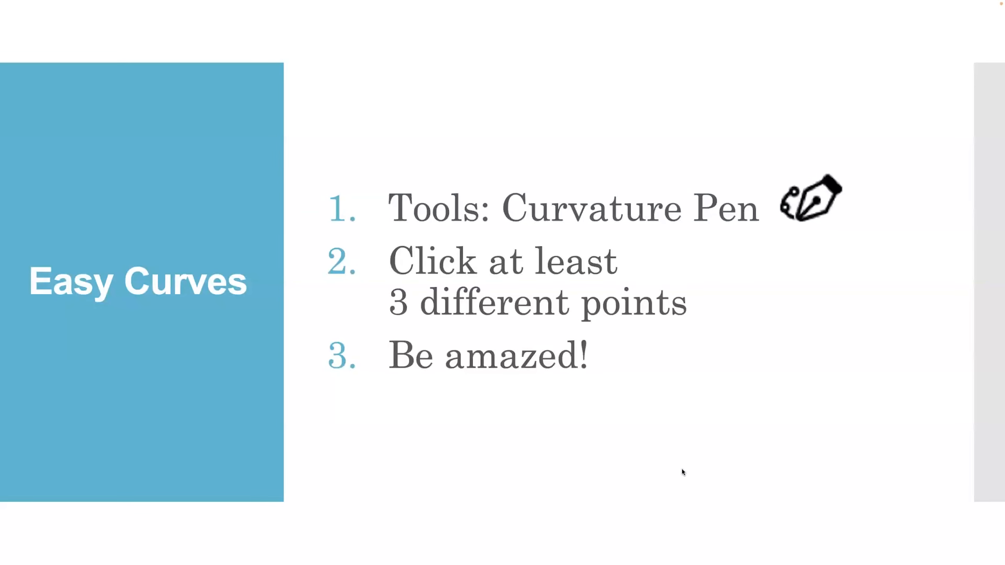
pyautogui.press('Escape')
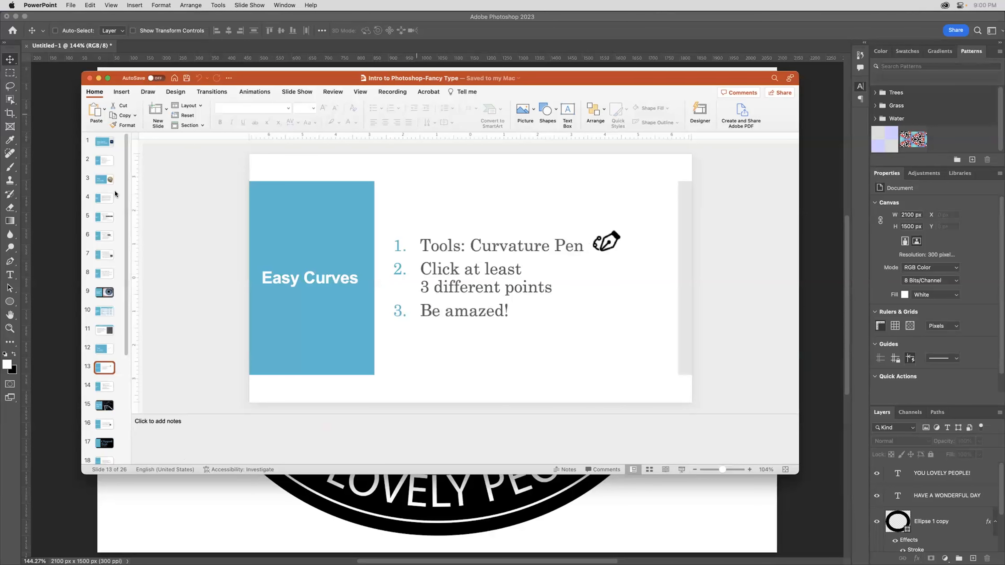
# Switch to Photoshop and create a new 7 x 5 in document at 300 ppi with a white background
pyautogui.click(61, 185)
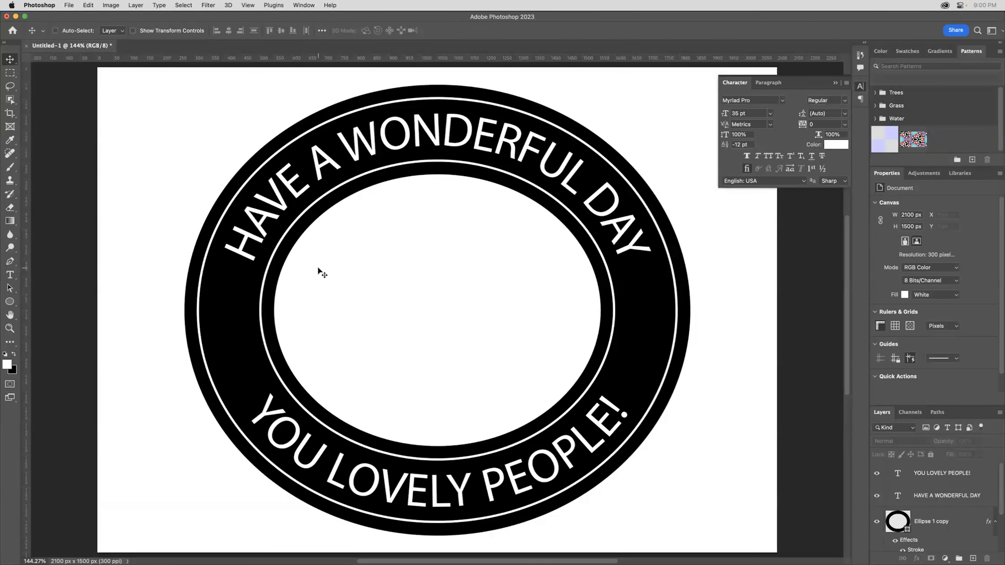
pyautogui.press('super+n')
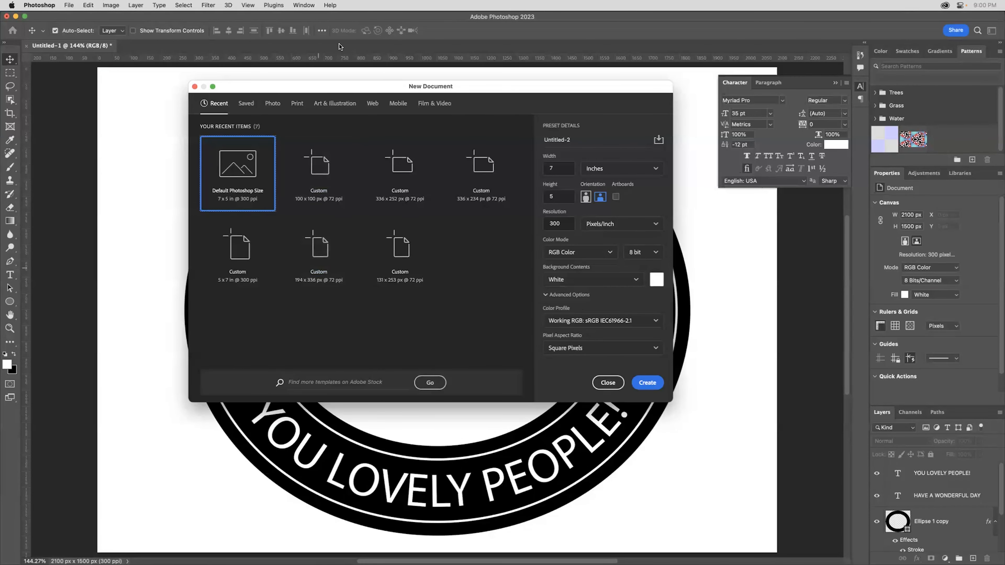
pyautogui.click(649, 383)
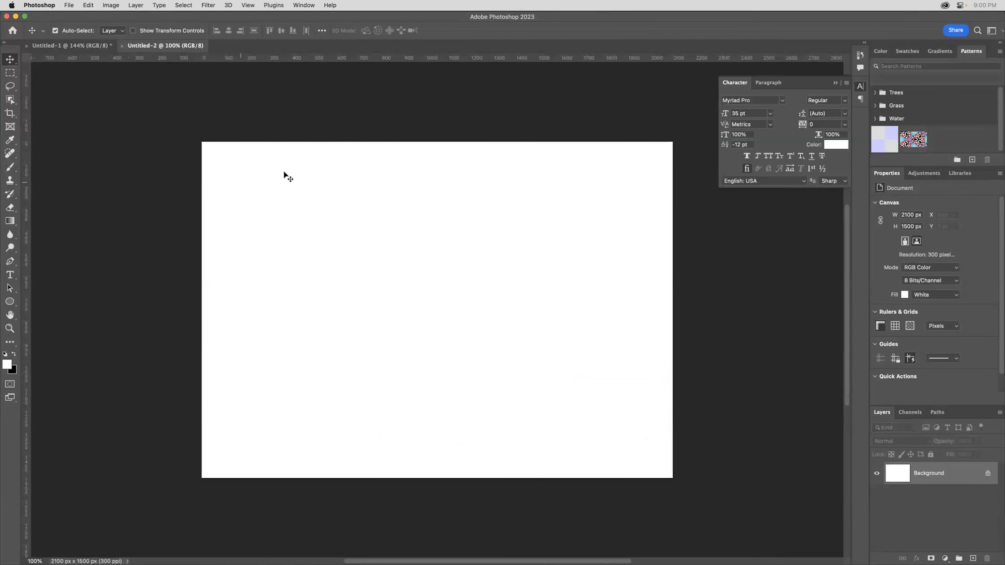
pyautogui.press('super+0')
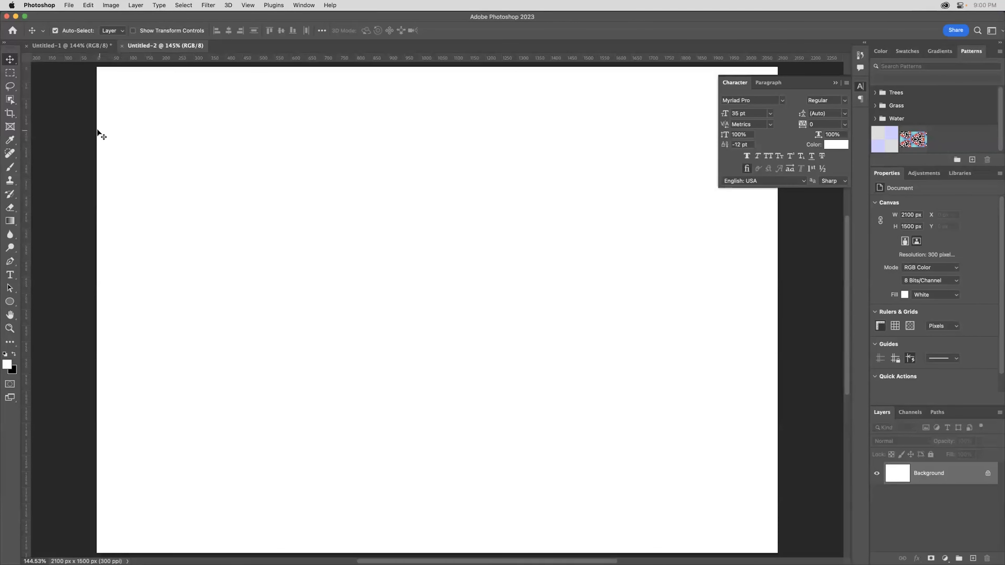
# Draw a four-point wavy path across the middle of the canvas with the Curvature Pen tool
pyautogui.click(11, 265)
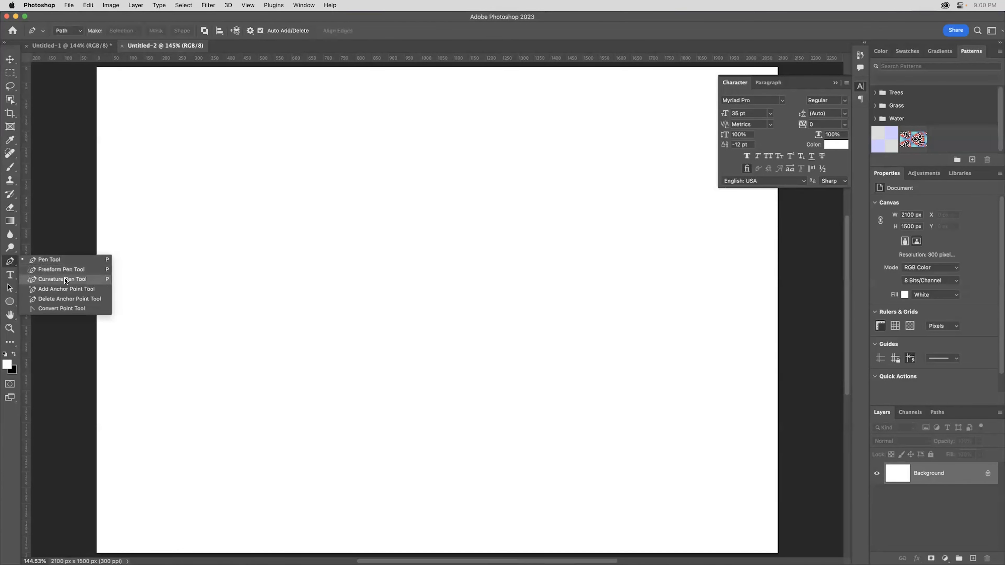
pyautogui.click(79, 281)
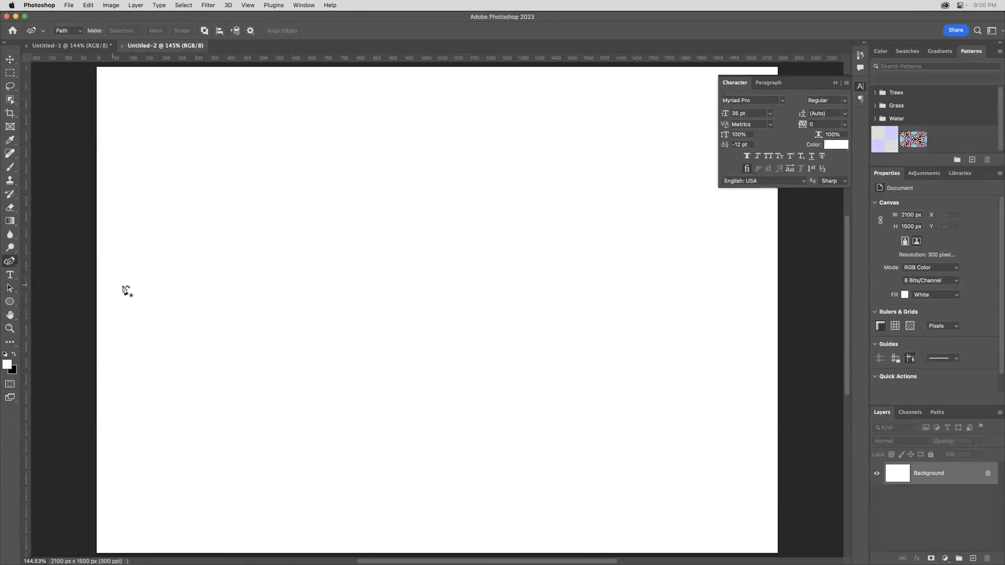
pyautogui.click(145, 304)
pyautogui.click(290, 241)
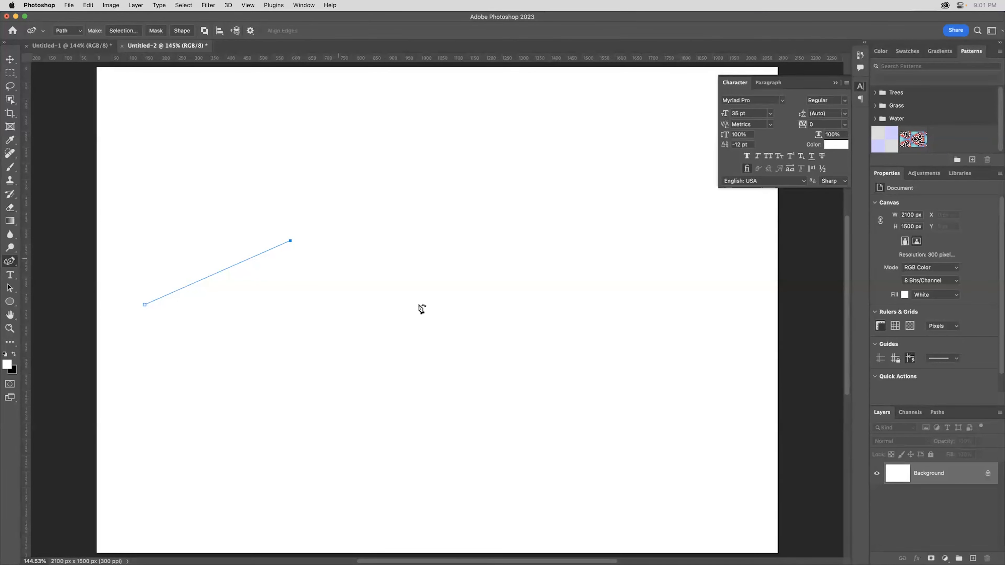
pyautogui.click(527, 329)
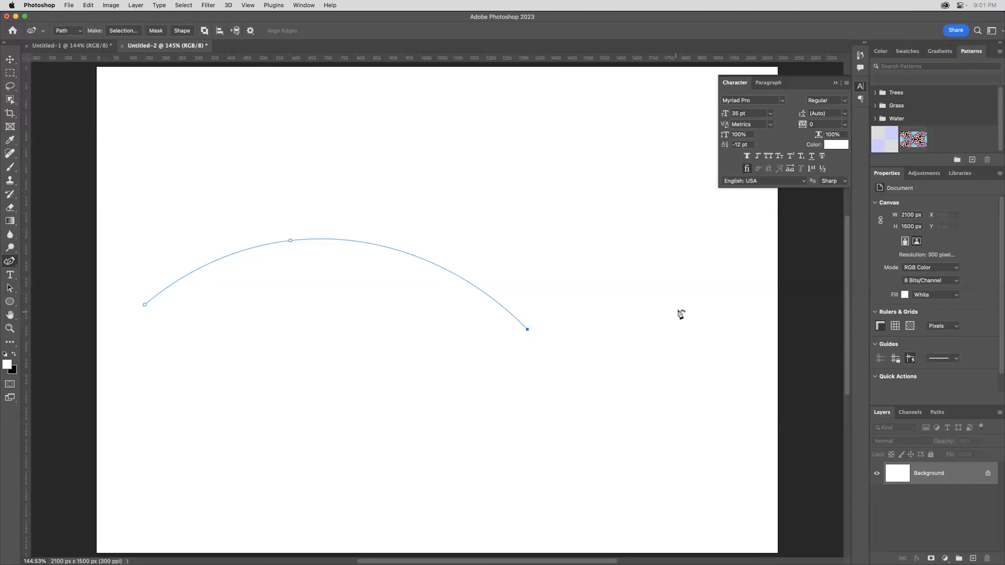
pyautogui.click(708, 294)
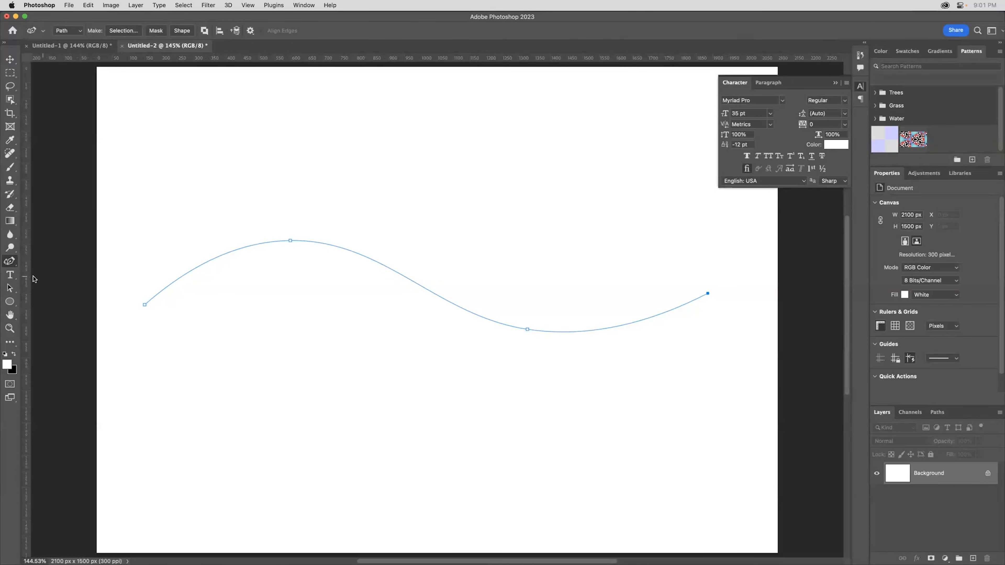
# Start left-aligned horizontal type on the wavy path near its left end
pyautogui.click(10, 274)
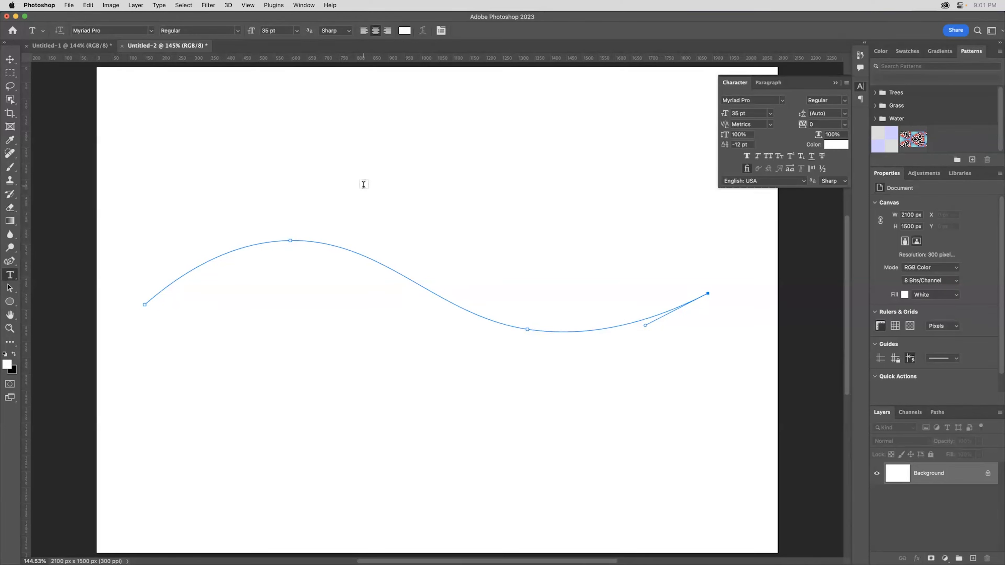
pyautogui.click(376, 32)
pyautogui.click(364, 32)
pyautogui.click(153, 295)
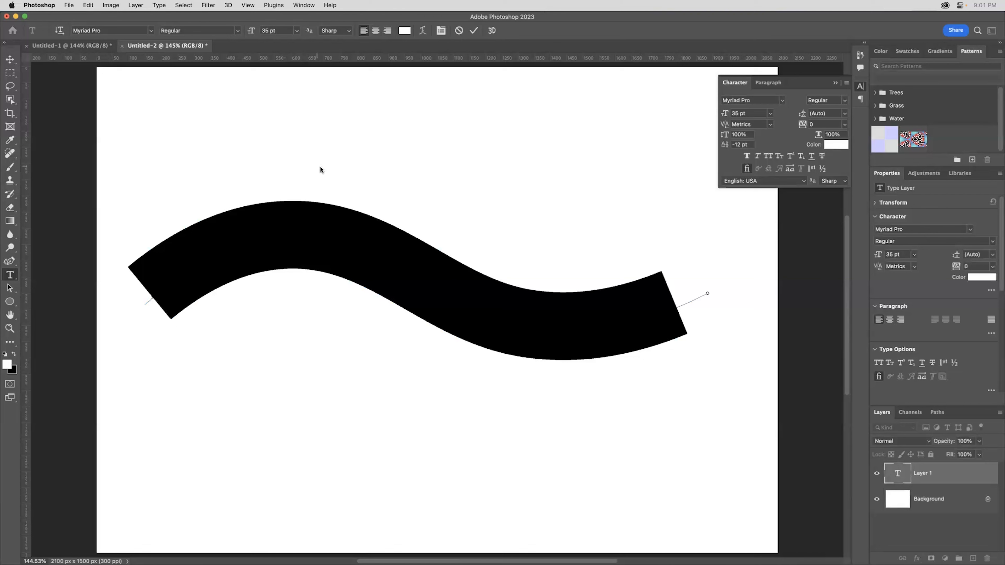
# Set the path type's colour to black (000000) and its baseline shift to 0 pt
pyautogui.click(407, 31)
pyautogui.moveTo(604, 226); pyautogui.dragTo(486, 399)
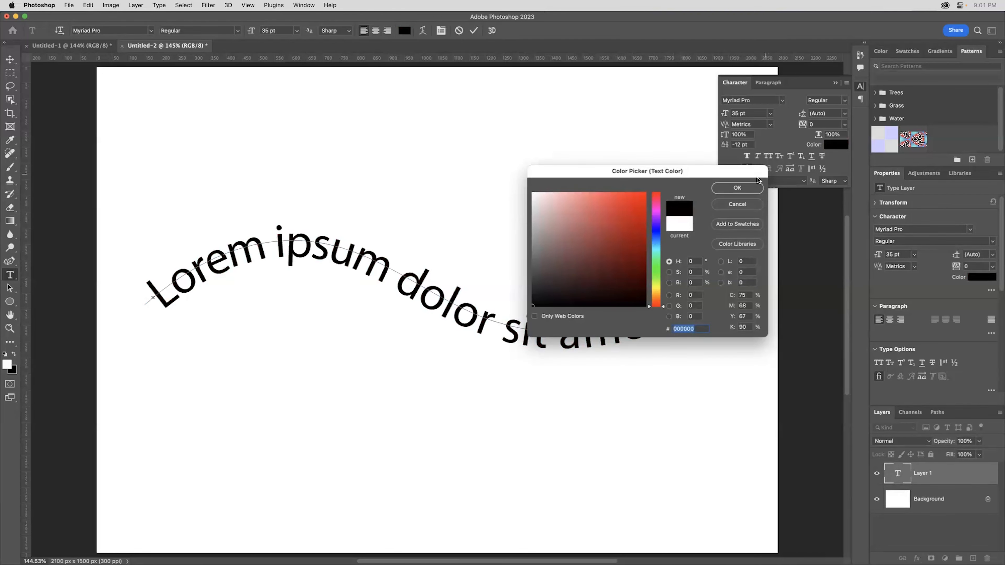
pyautogui.click(751, 189)
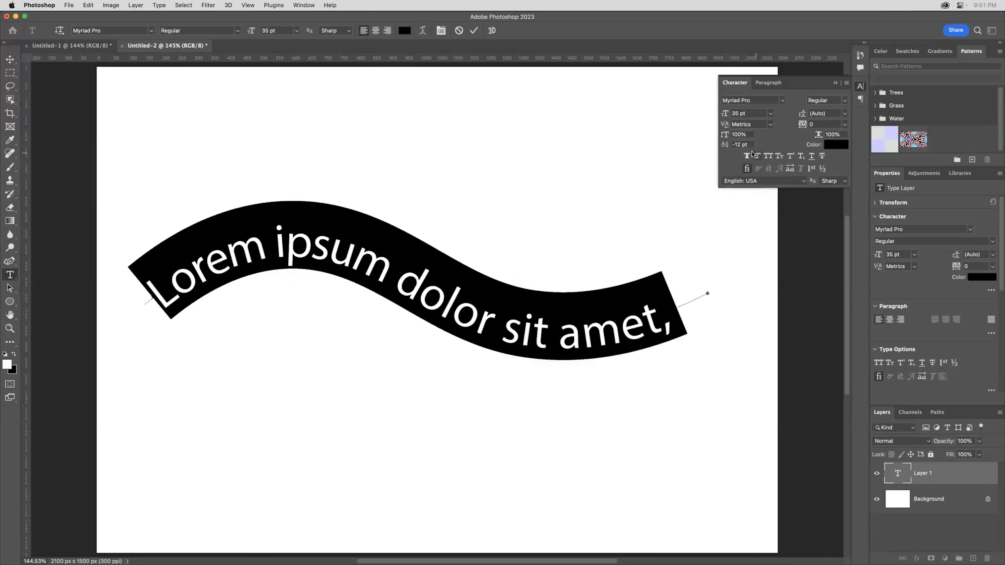
pyautogui.moveTo(750, 145); pyautogui.dragTo(715, 141)
pyautogui.write('0')
pyautogui.press('Return')
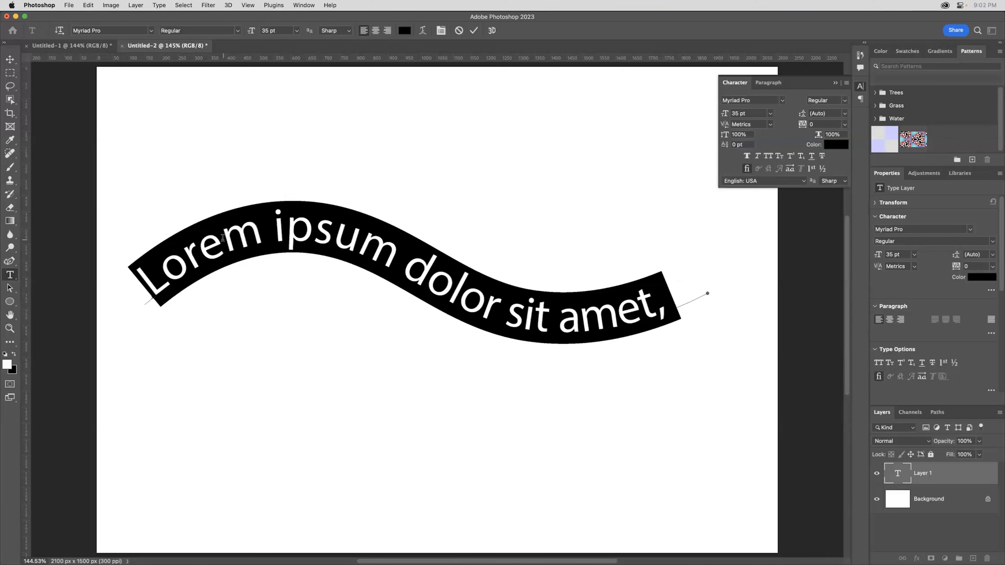
# Enter the text "Here is some wavy text! Grooovy" along the path
pyautogui.write('H')
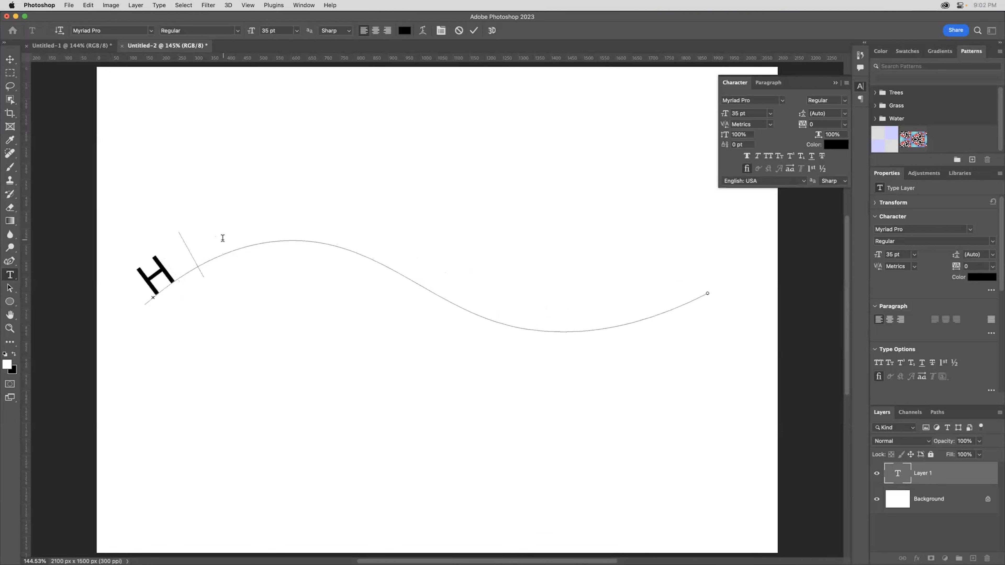
pyautogui.write('ere is some')
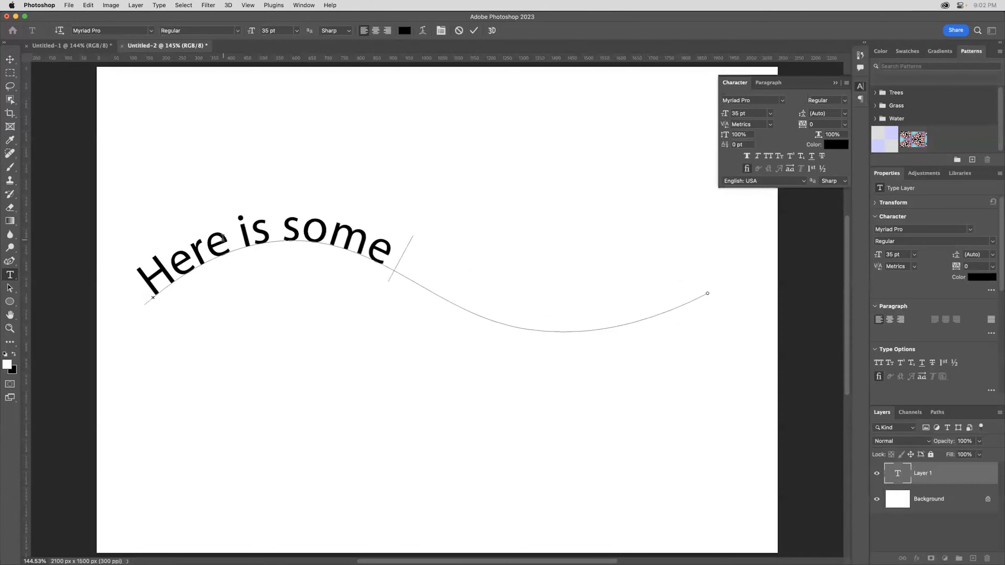
pyautogui.write(' wavy te')
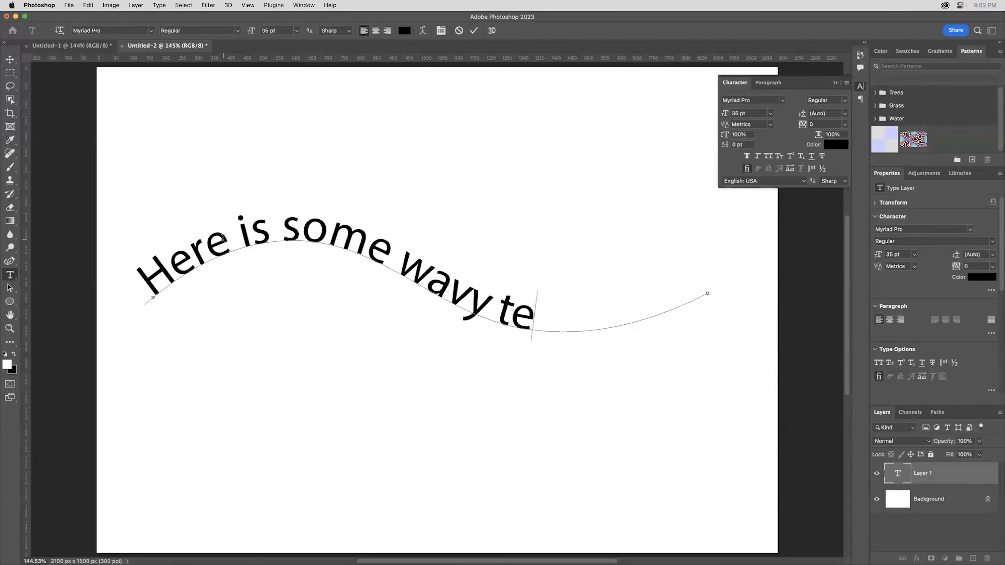
pyautogui.write('xt! Groo')
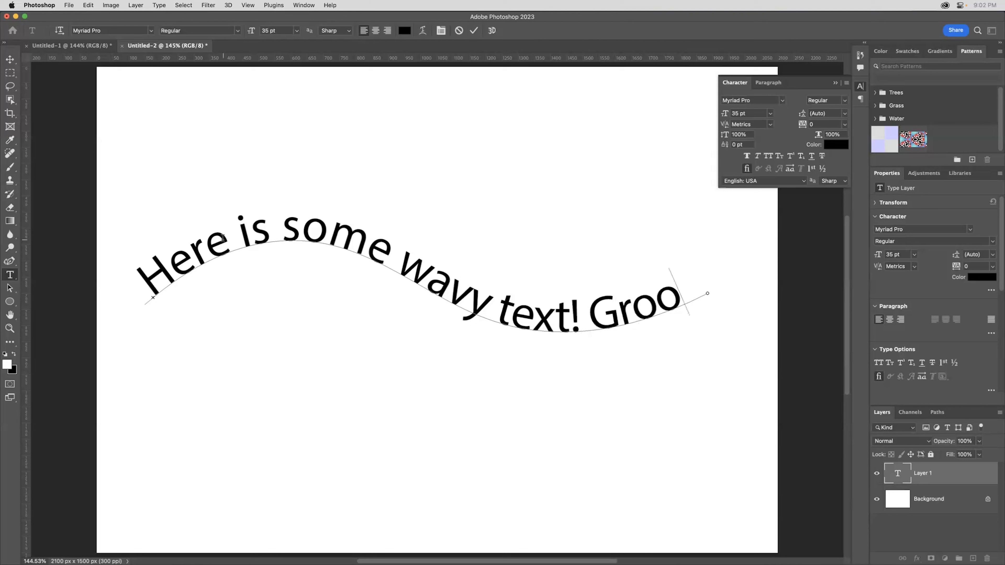
pyautogui.press('BackSpace')
pyautogui.press('BackSpace')
pyautogui.press('BackSpace')
pyautogui.press('BackSpace')
pyautogui.press('BackSpace')
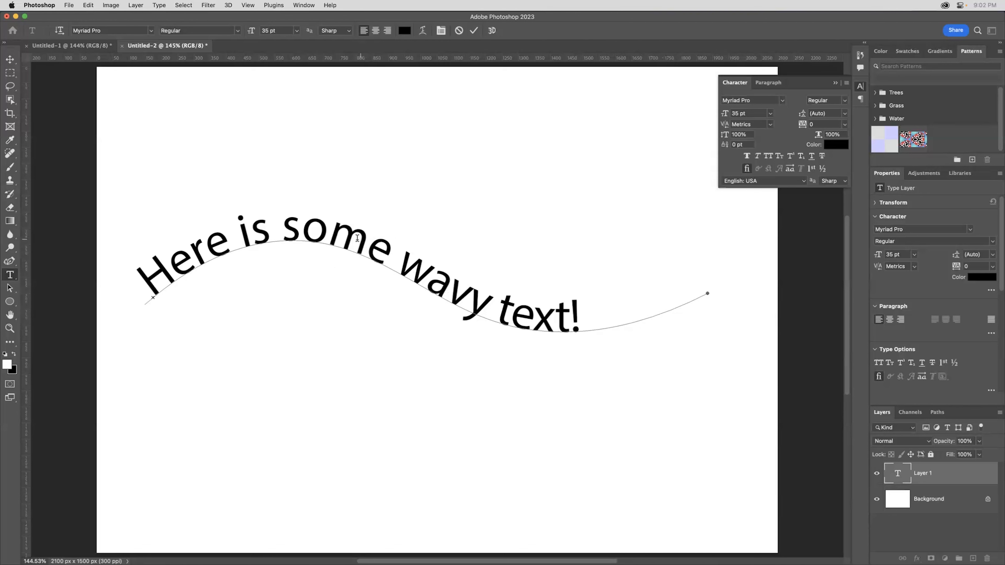
# Select all of the path text and reduce its font size to 31 pt so the whole phrase fits
pyautogui.click(282, 230)
pyautogui.press('super+a')
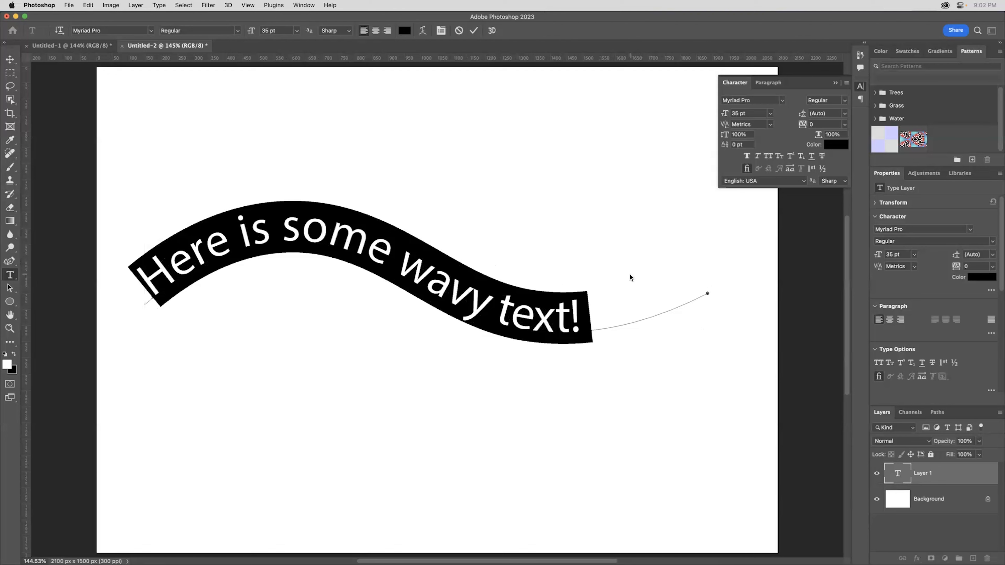
pyautogui.press('super')
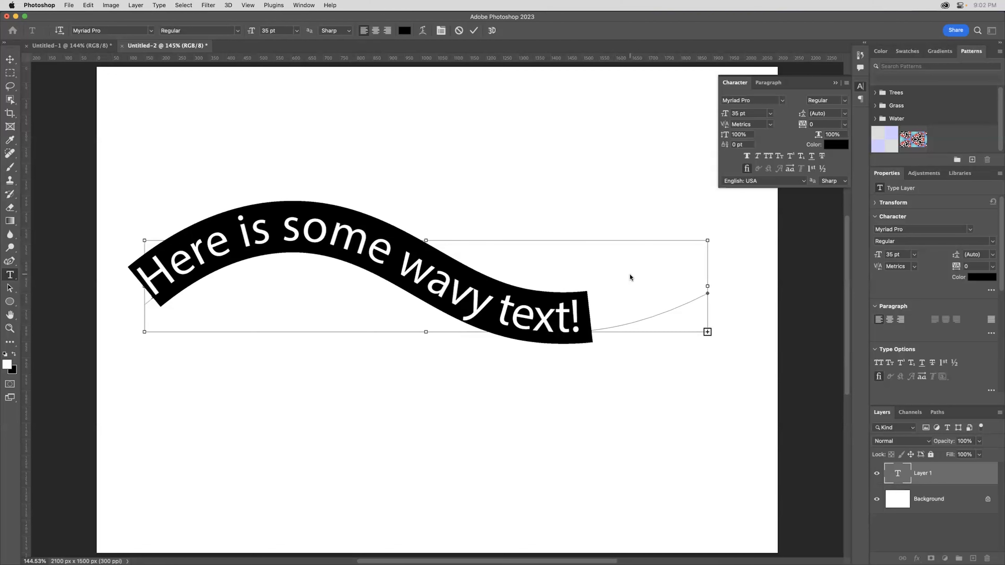
pyautogui.press('super+shift+comma')
pyautogui.press('super+shift+comma')
pyautogui.press('super+shift+comma')
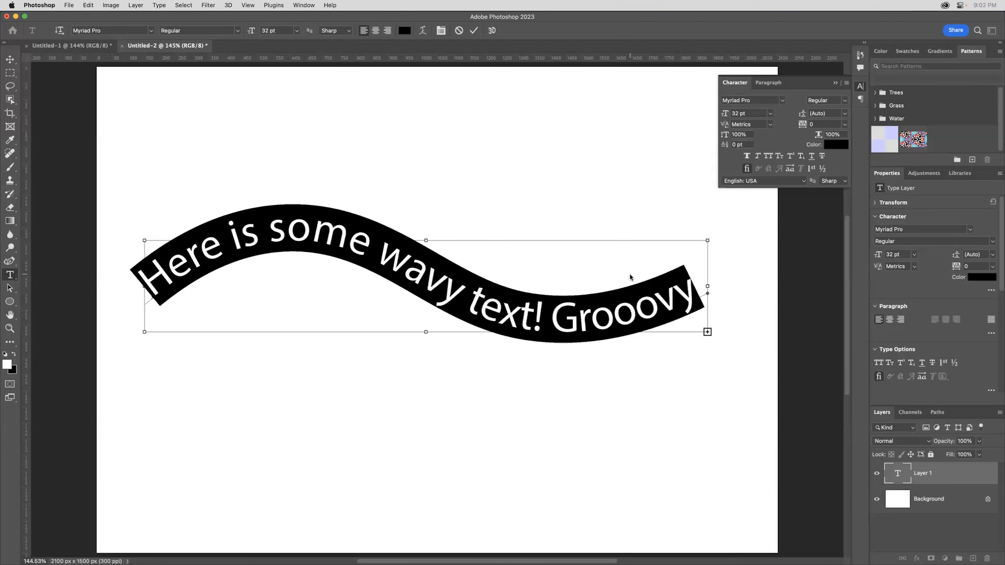
pyautogui.press('super+shift+comma')
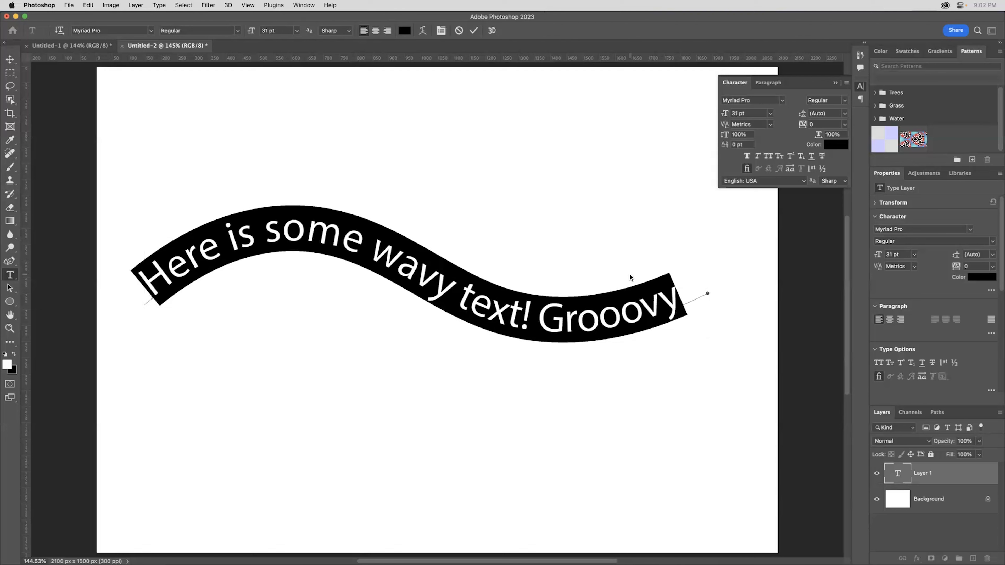
pyautogui.click(505, 315)
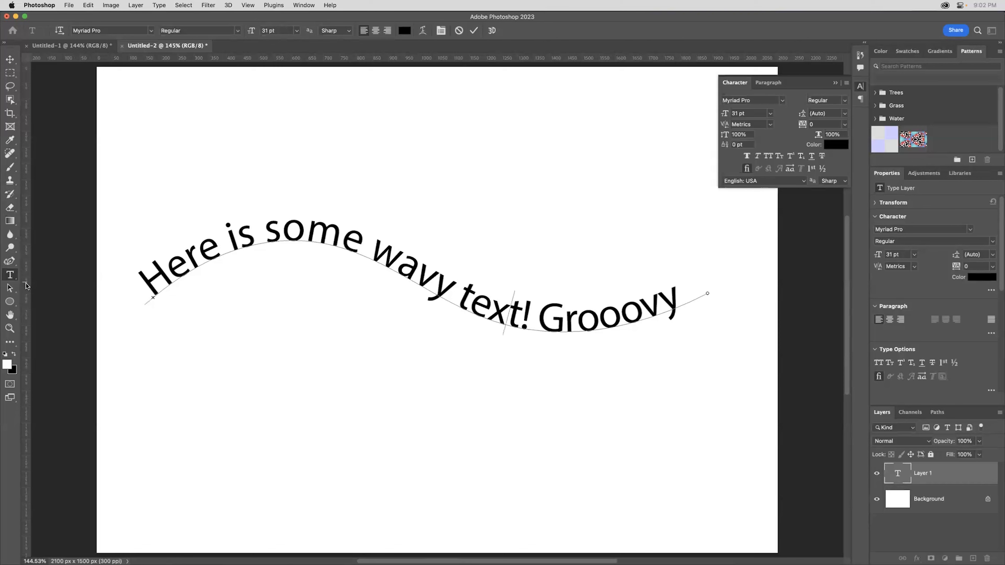
# Move the text's starting point to the left end of the path with the Path Selection tool
pyautogui.click(13, 289)
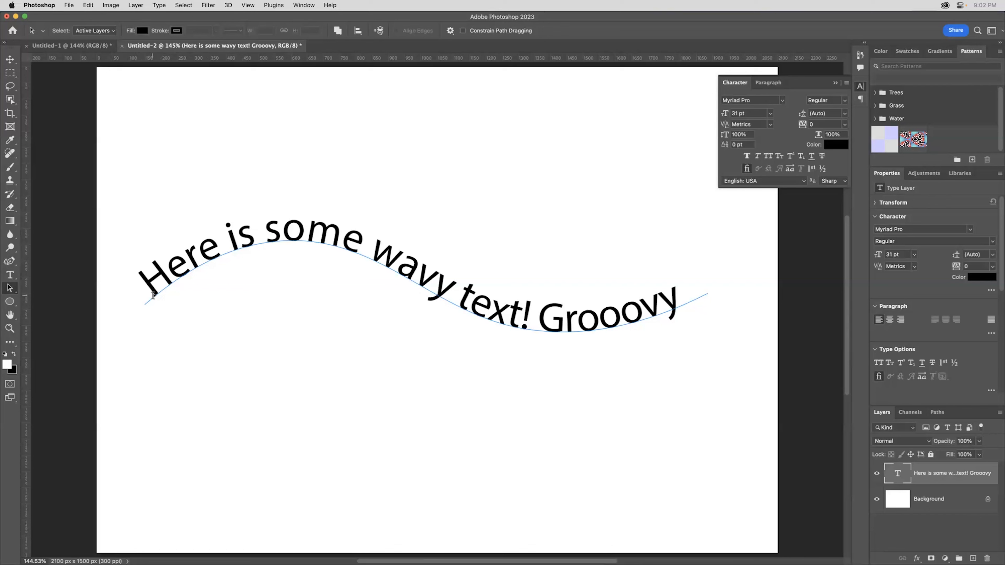
pyautogui.moveTo(152, 297); pyautogui.dragTo(145, 303)
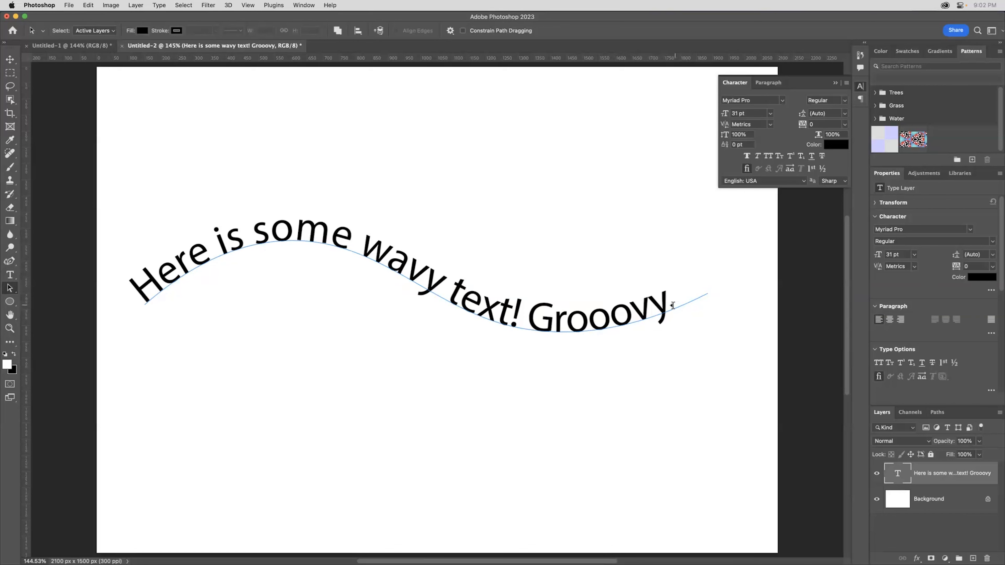
# Pull the text's ending point back to just after "some", and return it to the right end of the path
pyautogui.moveTo(671, 308)
pyautogui.mouseDown()
pyautogui.moveTo(562, 327)
pyautogui.moveTo(499, 321)
pyautogui.moveTo(365, 268)
pyautogui.moveTo(363, 240)
pyautogui.mouseUp()
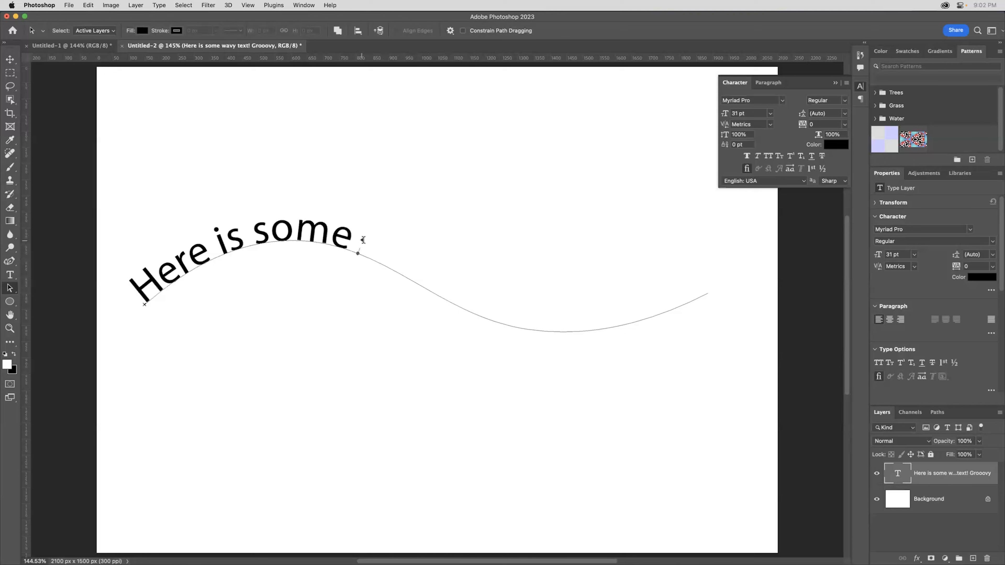
pyautogui.moveTo(364, 237); pyautogui.dragTo(363, 236)
pyautogui.moveTo(351, 248)
pyautogui.mouseDown()
pyautogui.moveTo(559, 319)
pyautogui.moveTo(642, 316)
pyautogui.moveTo(701, 294)
pyautogui.mouseUp()
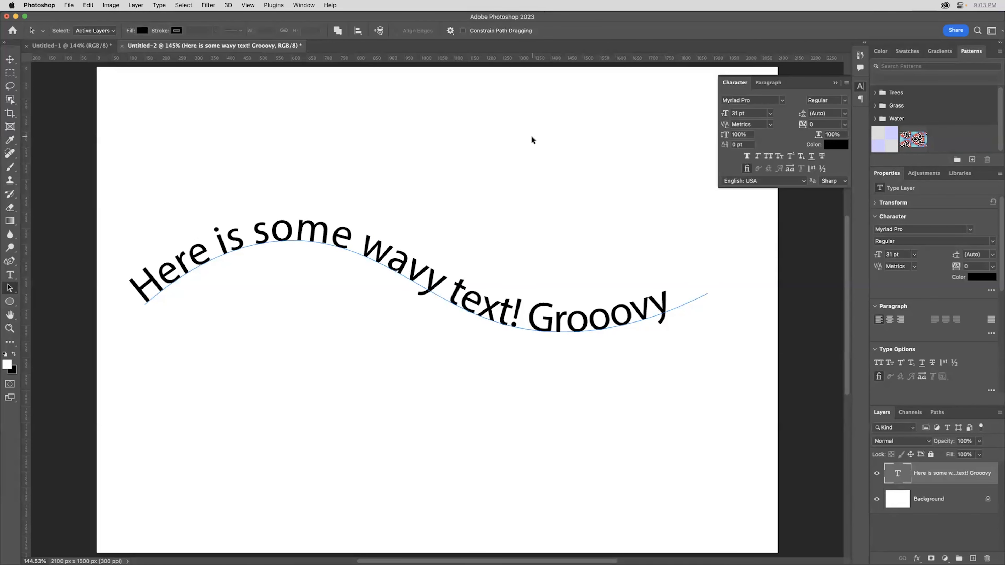
# Switch to the PowerPoint slide show to review the Type on a Line instructions
pyautogui.press('super+Tab')
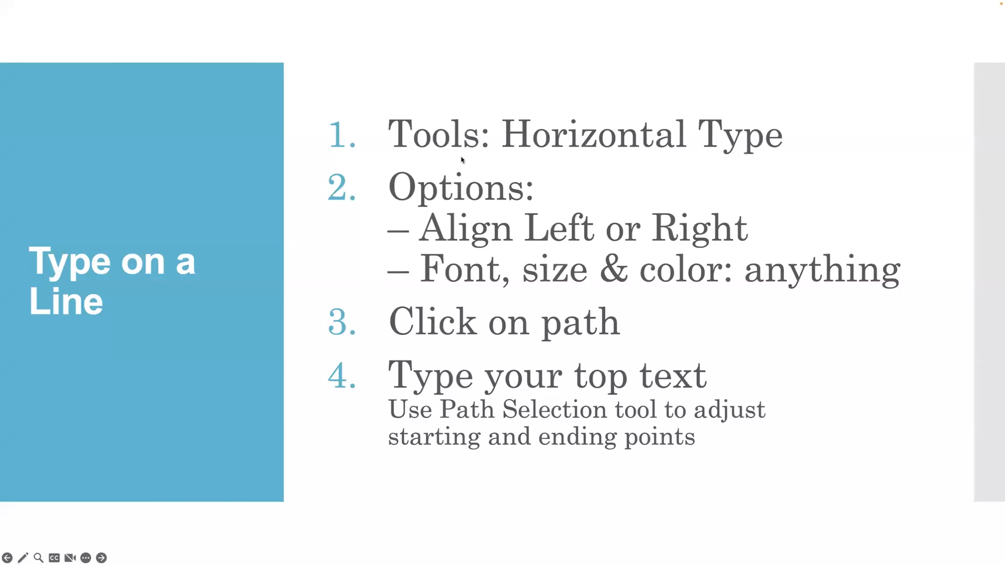
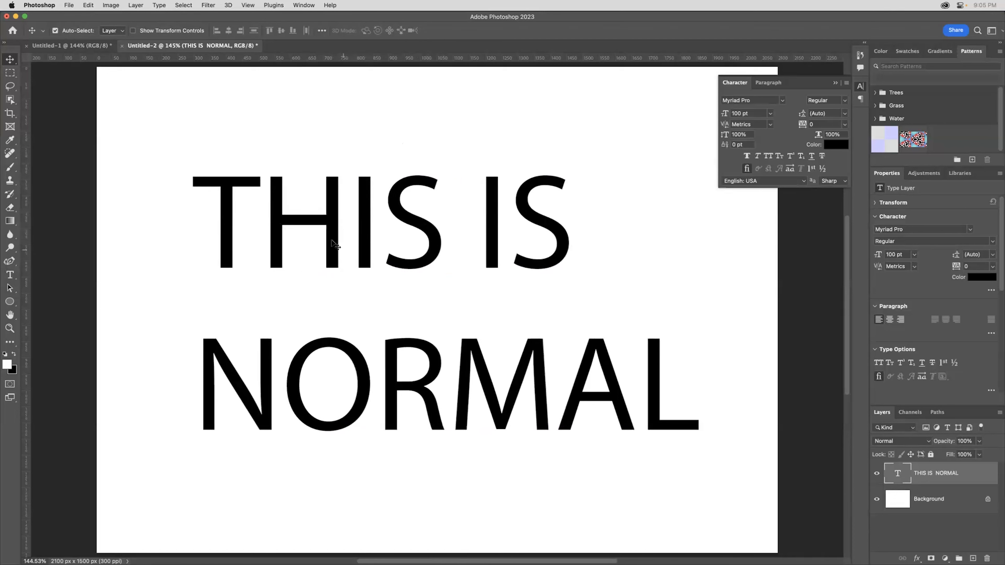
# Warp the "THIS IS NORMAL" text with the Arc style, bend -17%, horizontal distortion +28% and vertical distortion -36%
pyautogui.click(10, 275)
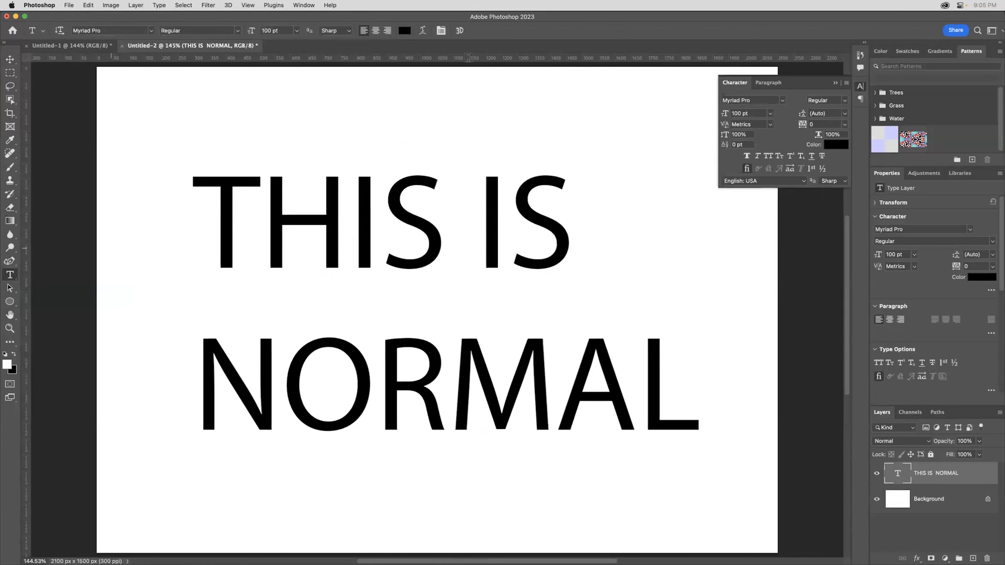
pyautogui.click(422, 31)
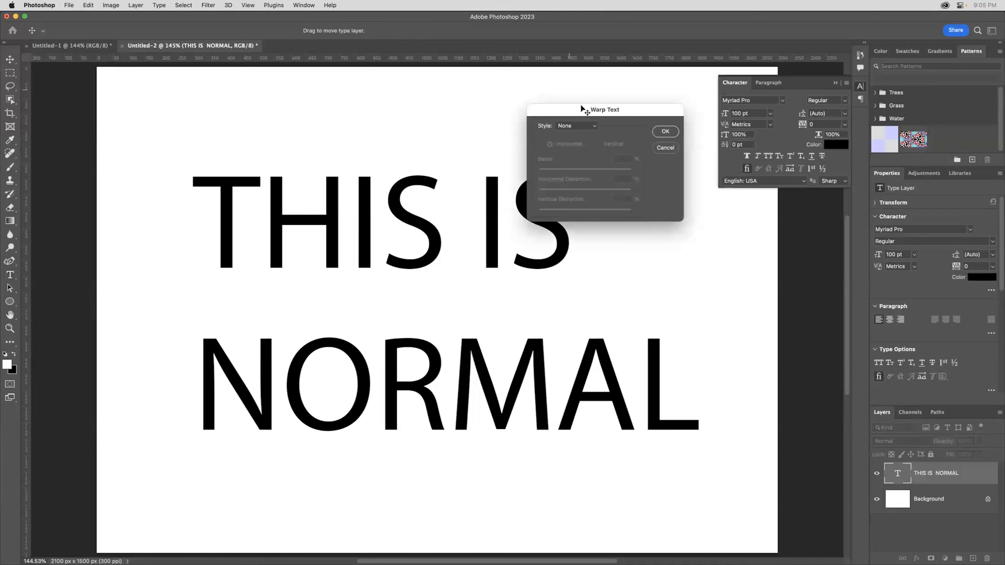
pyautogui.click(591, 127)
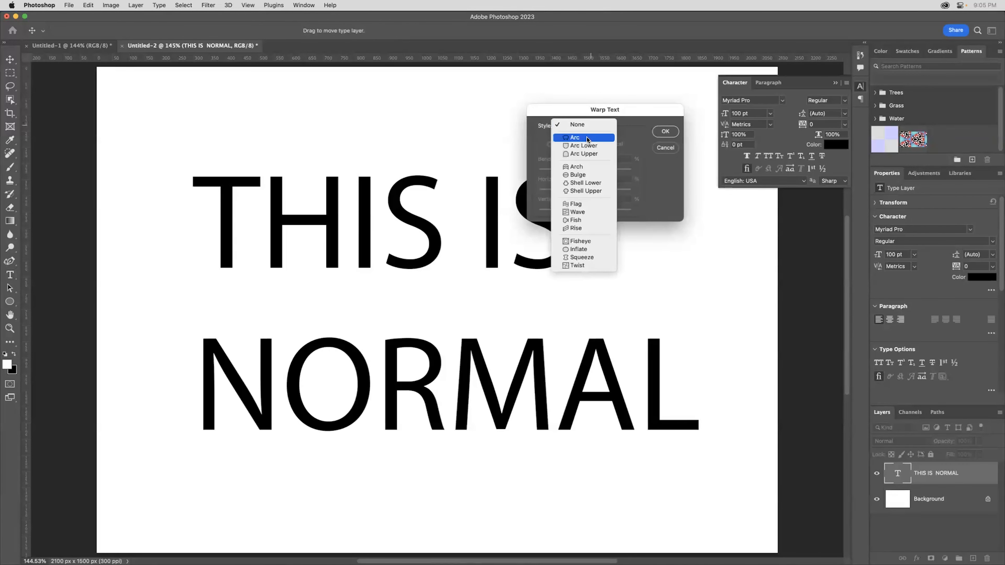
pyautogui.click(586, 136)
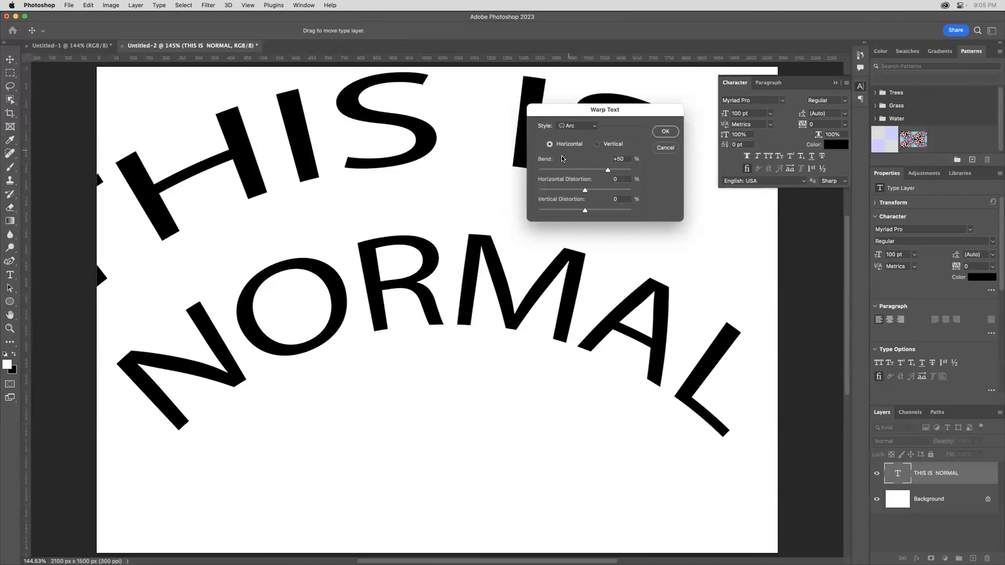
pyautogui.moveTo(608, 171); pyautogui.dragTo(597, 190)
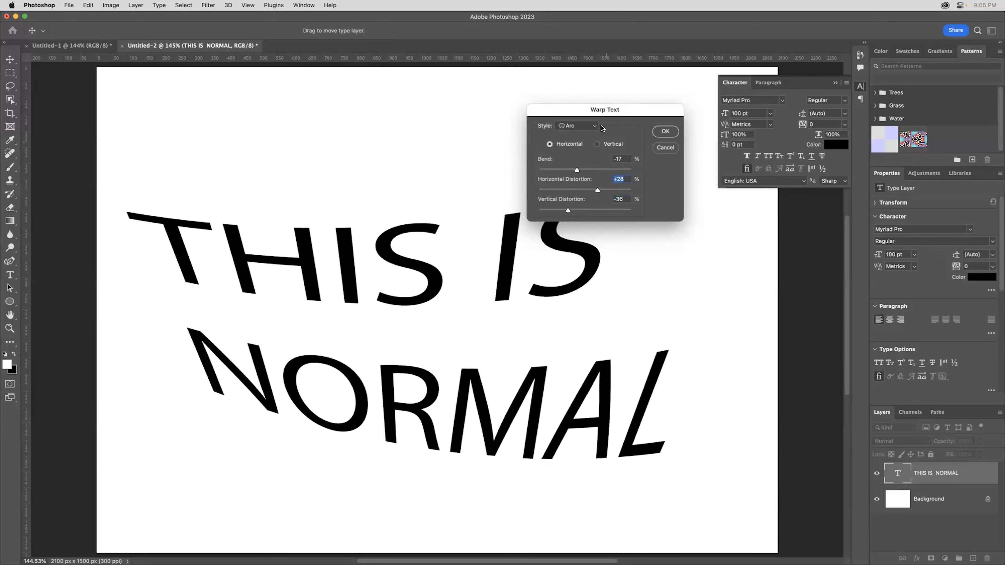
# Change the warp style to Flag and reset bend, horizontal distortion and vertical distortion to 0%
pyautogui.click(562, 128)
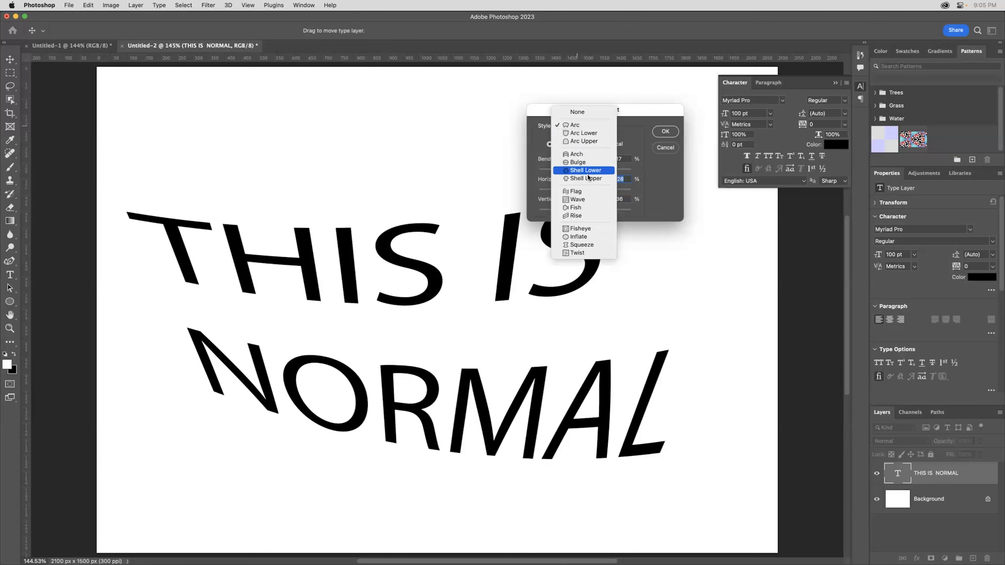
pyautogui.click(586, 192)
pyautogui.click(621, 160)
pyautogui.write('0')
pyautogui.press('Tab')
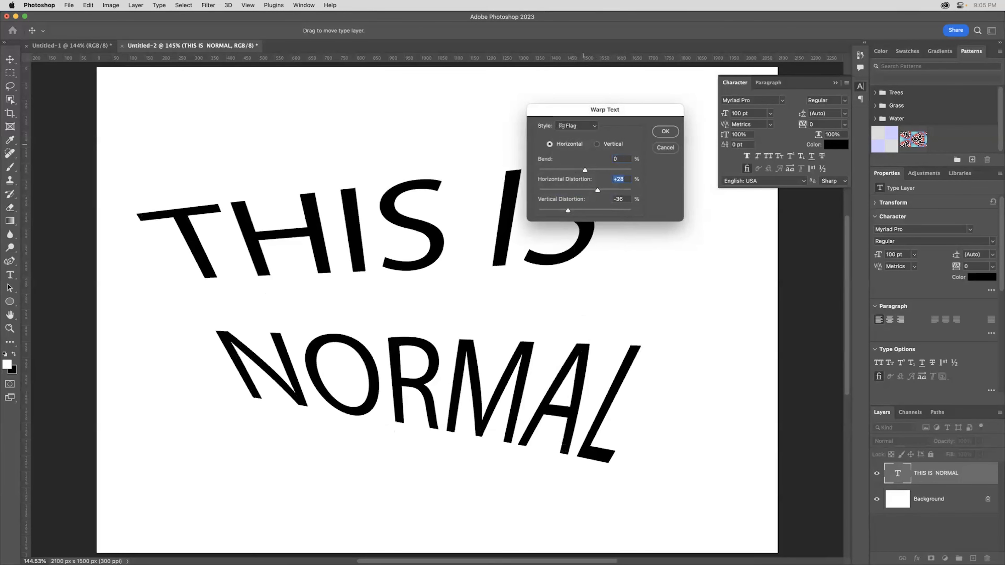
pyautogui.write('0')
pyautogui.press('Tab')
pyautogui.write('0')
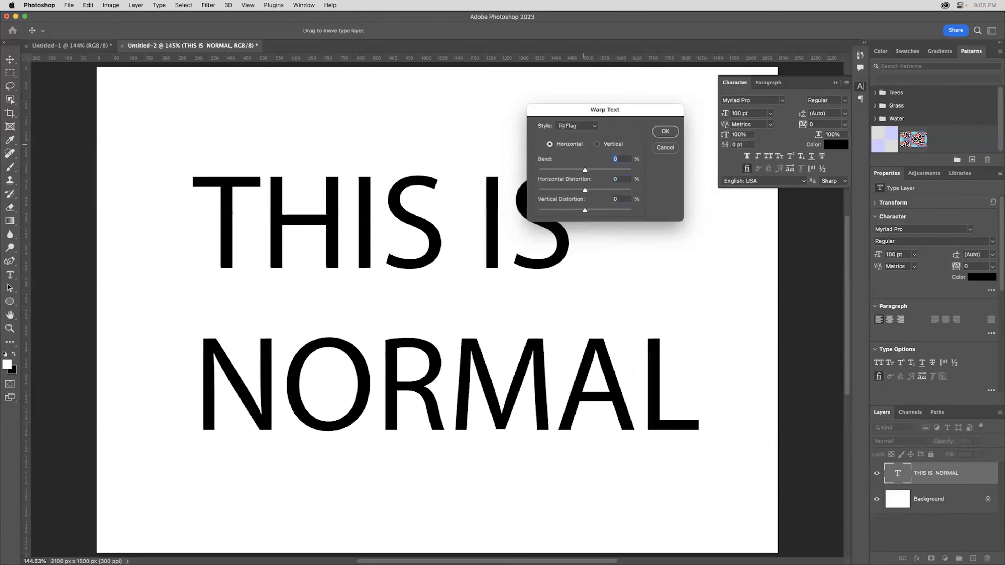
# Set the Flag warp to bend +30%, horizontal distortion -22% and vertical distortion -24%, and apply it
pyautogui.moveTo(585, 171); pyautogui.dragTo(574, 190)
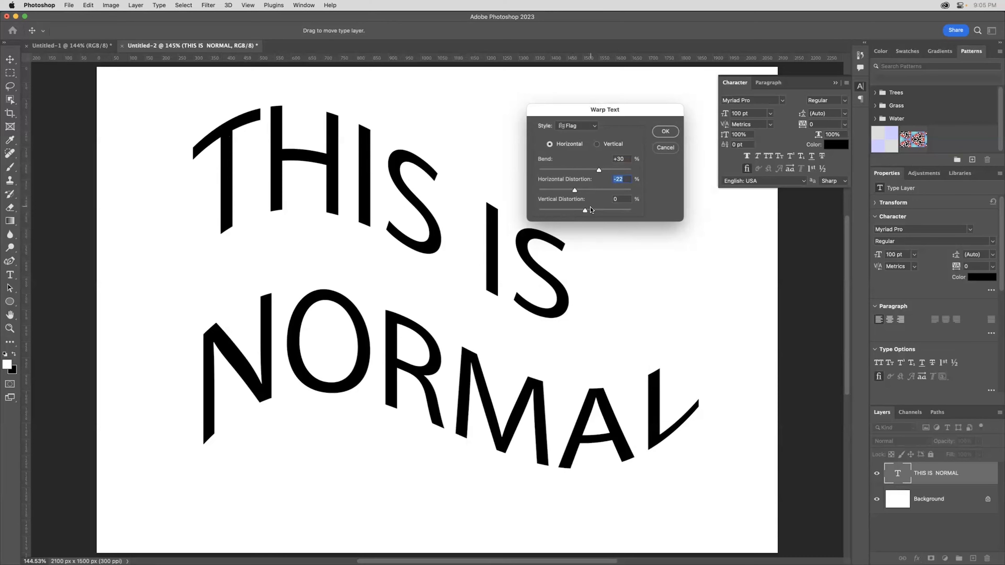
pyautogui.moveTo(585, 213)
pyautogui.mouseDown()
pyautogui.moveTo(604, 212)
pyautogui.moveTo(574, 215)
pyautogui.mouseUp()
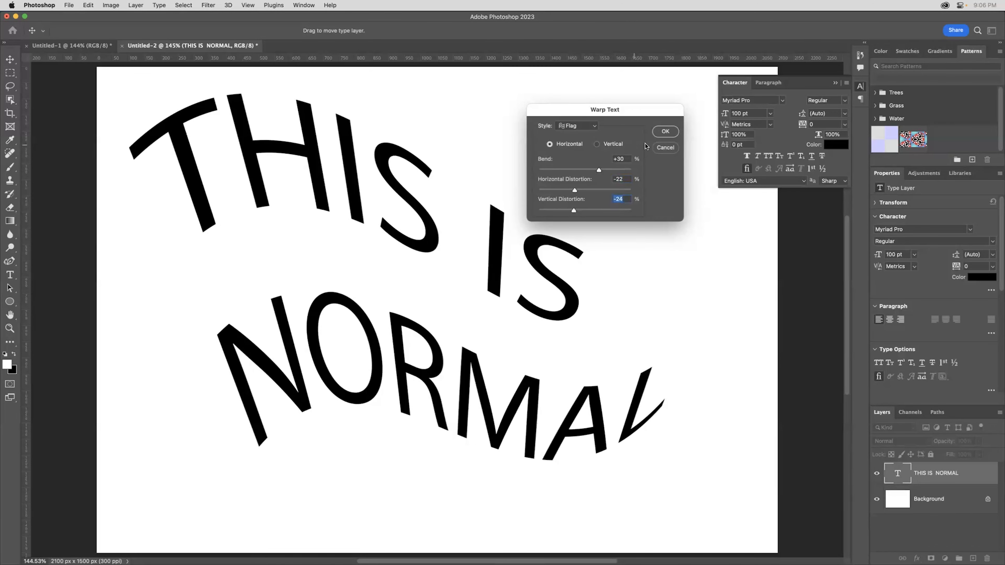
pyautogui.click(666, 132)
# Switch to the PowerPoint slide show to view the Clipped Text title slide, and return to Photoshop
pyautogui.press('super+Tab')
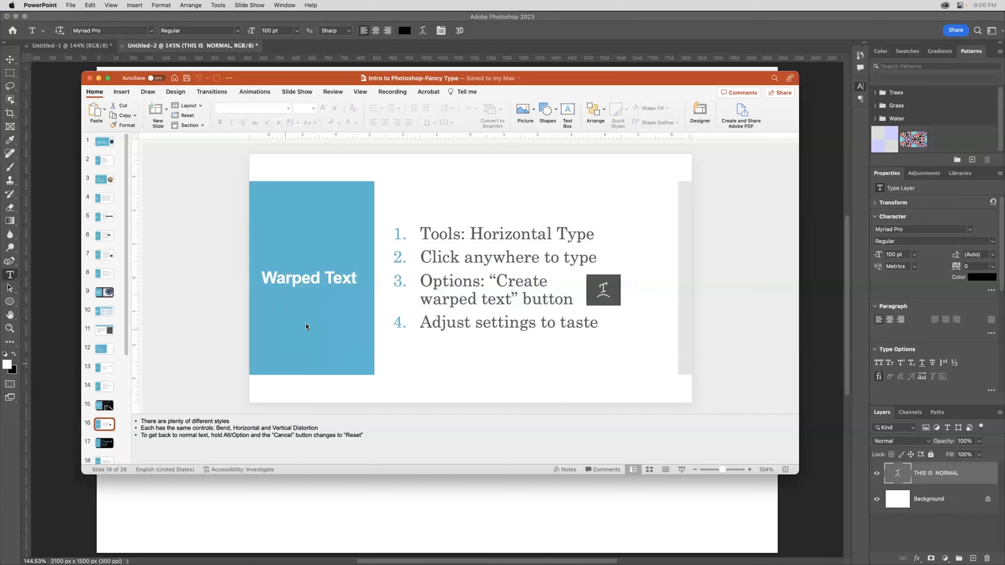
pyautogui.click(680, 469)
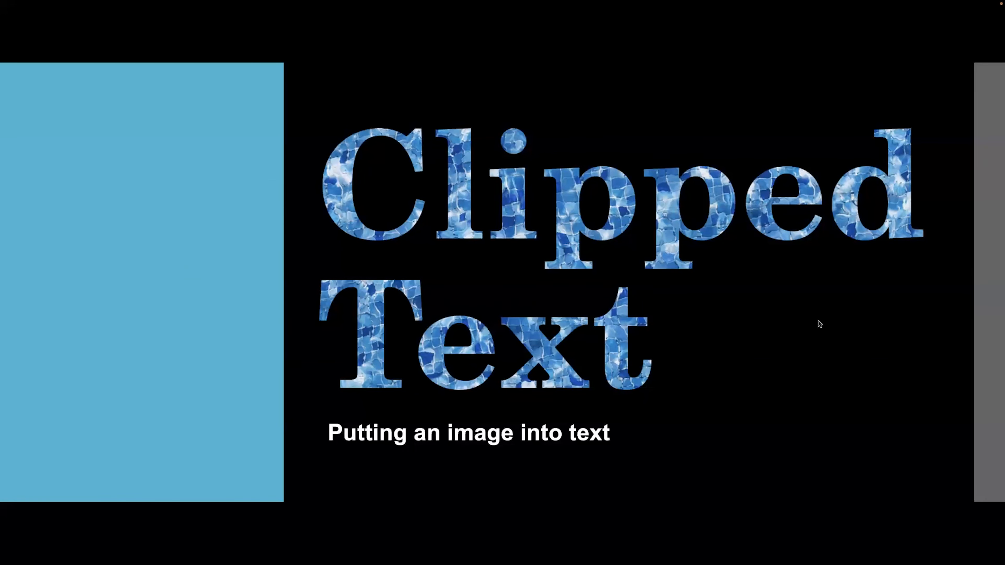
pyautogui.press('Escape')
pyautogui.click(821, 195)
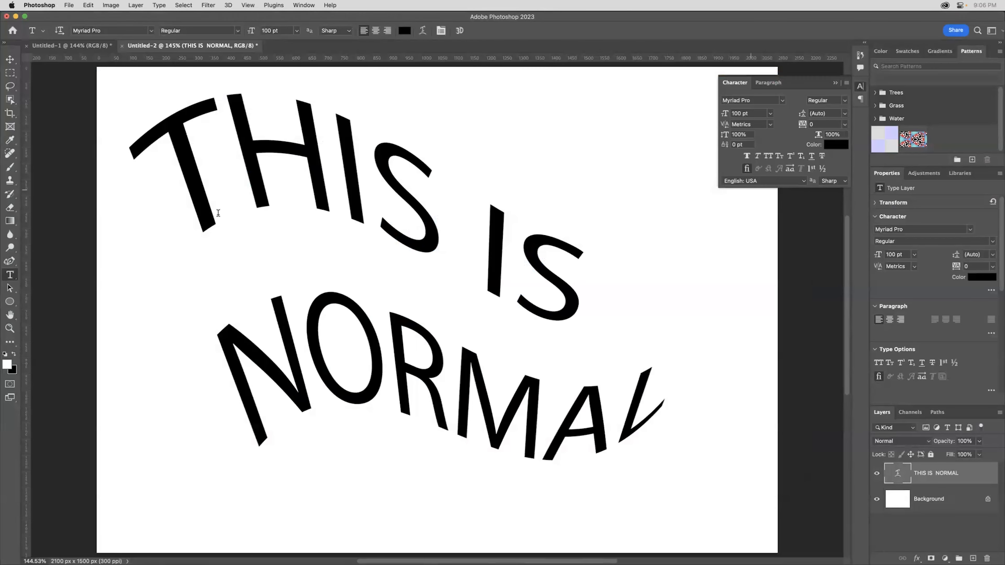
# Select all of the warped text and set its font style to Bold
pyautogui.click(333, 148)
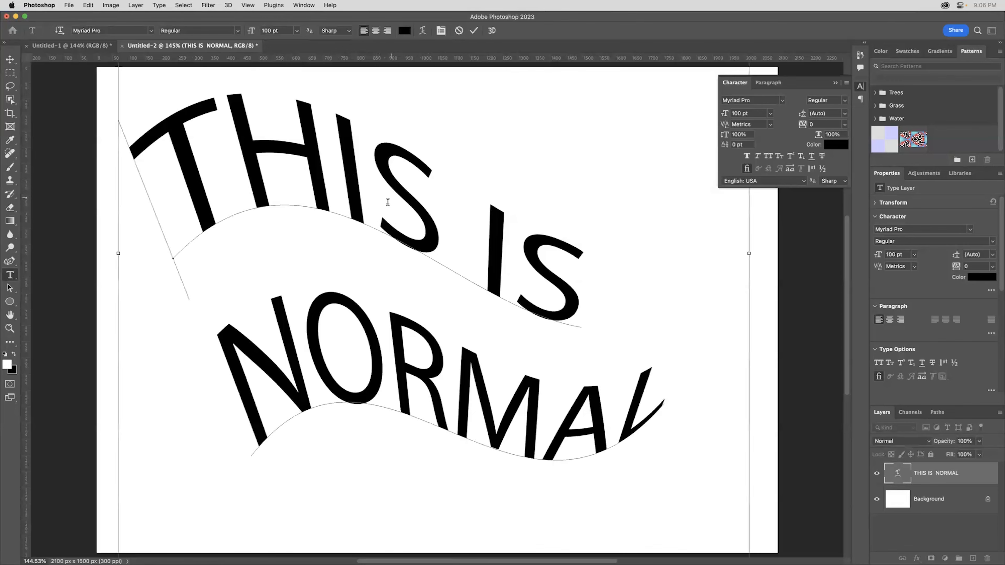
pyautogui.hotkey('ctrl', 'a')
pyautogui.click(237, 30)
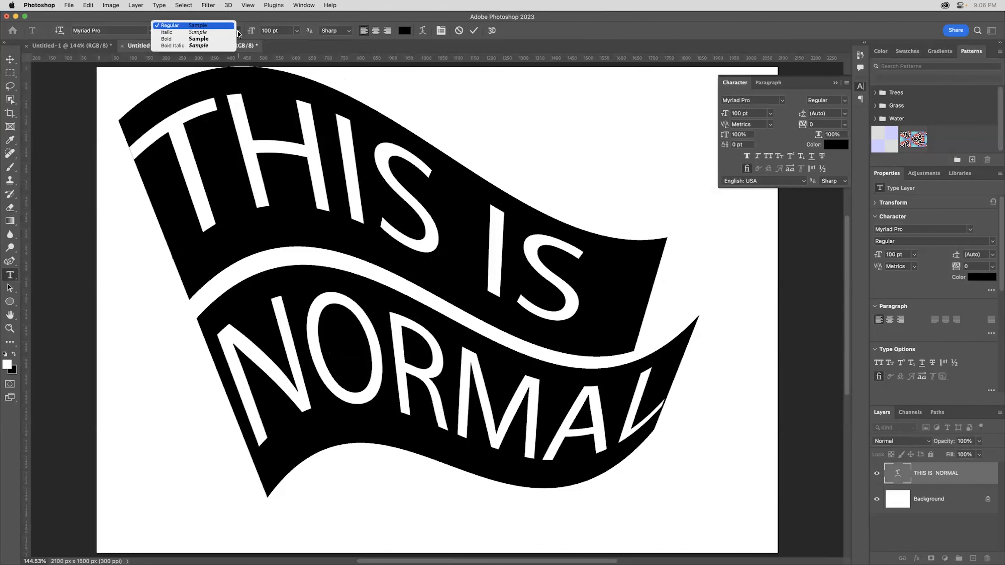
pyautogui.click(214, 39)
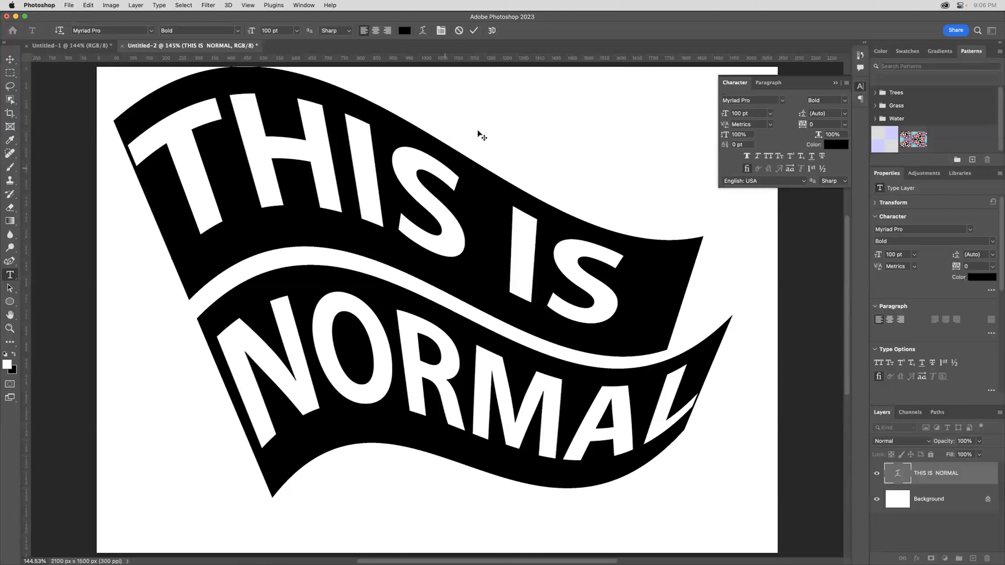
# Tighten the leading of all the warped text to 83 pt and move the text slightly down the canvas
pyautogui.click(273, 134)
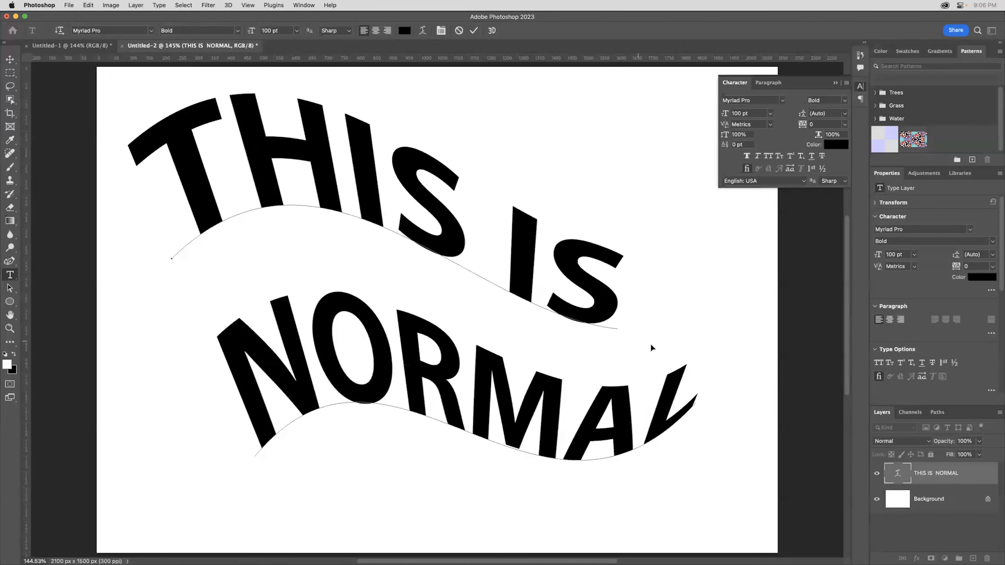
pyautogui.press('super+a')
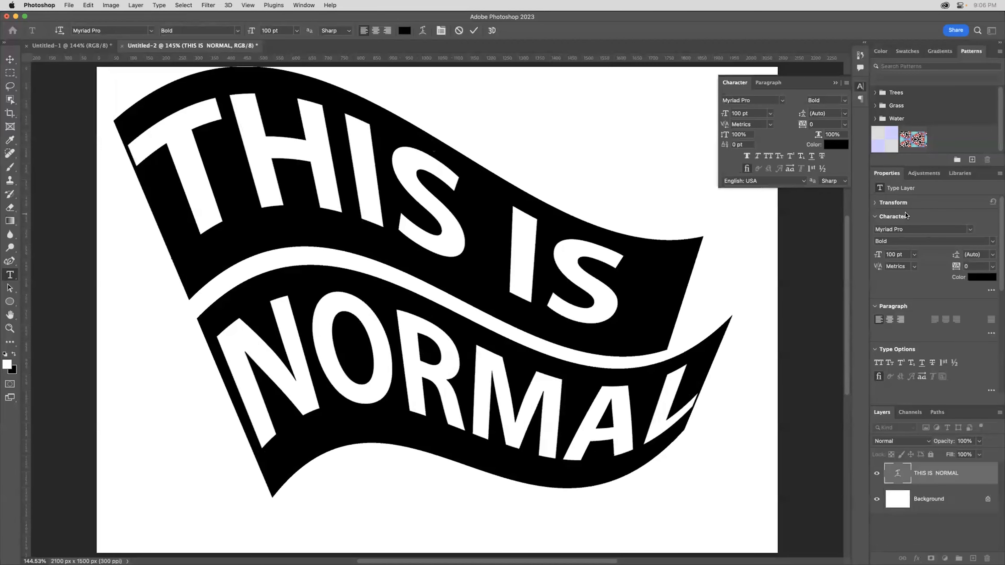
pyautogui.click(829, 112)
pyautogui.write('100')
pyautogui.press('Return')
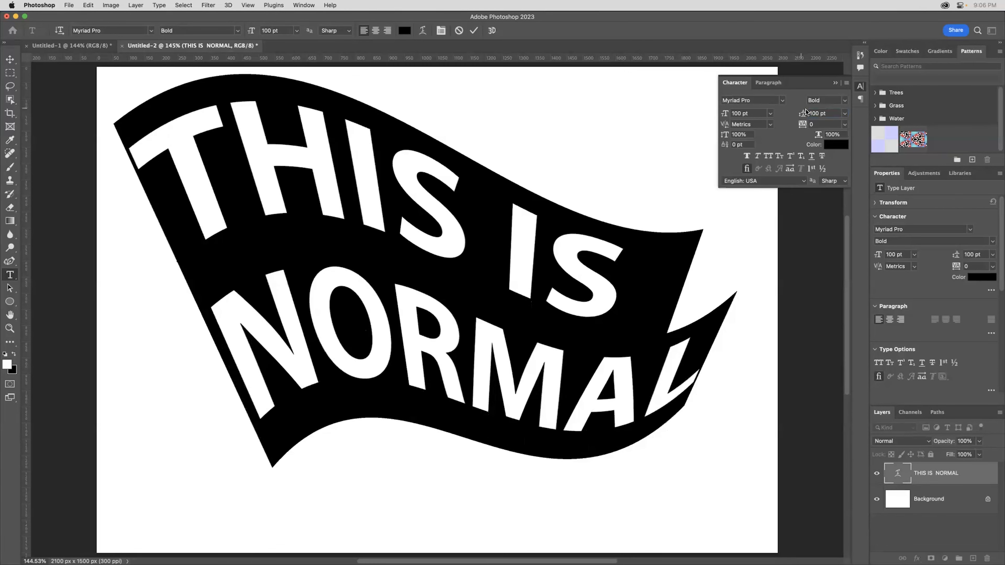
pyautogui.moveTo(801, 117)
pyautogui.mouseDown()
pyautogui.moveTo(823, 112)
pyautogui.moveTo(796, 113)
pyautogui.mouseUp()
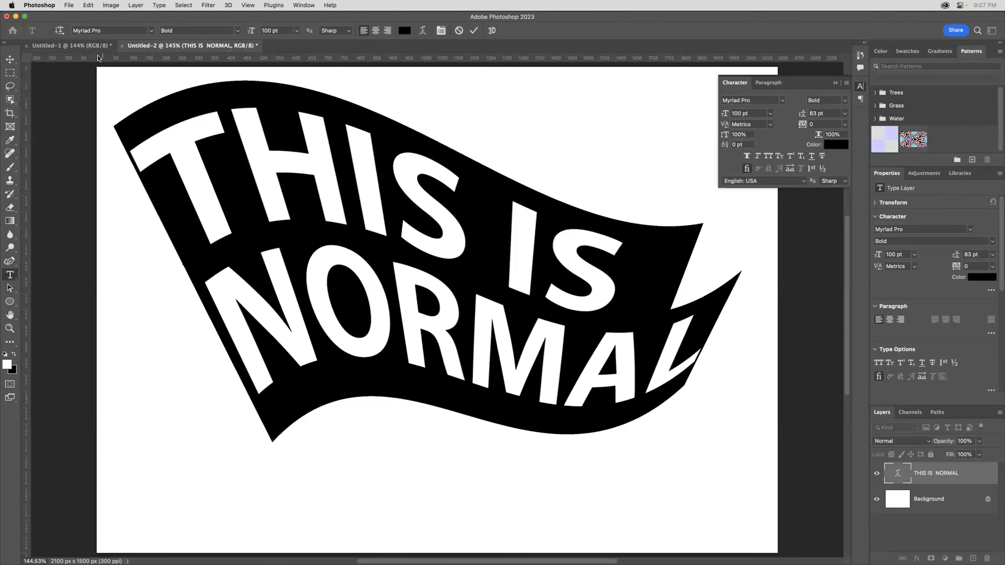
pyautogui.click(5, 58)
pyautogui.moveTo(436, 208); pyautogui.dragTo(435, 236)
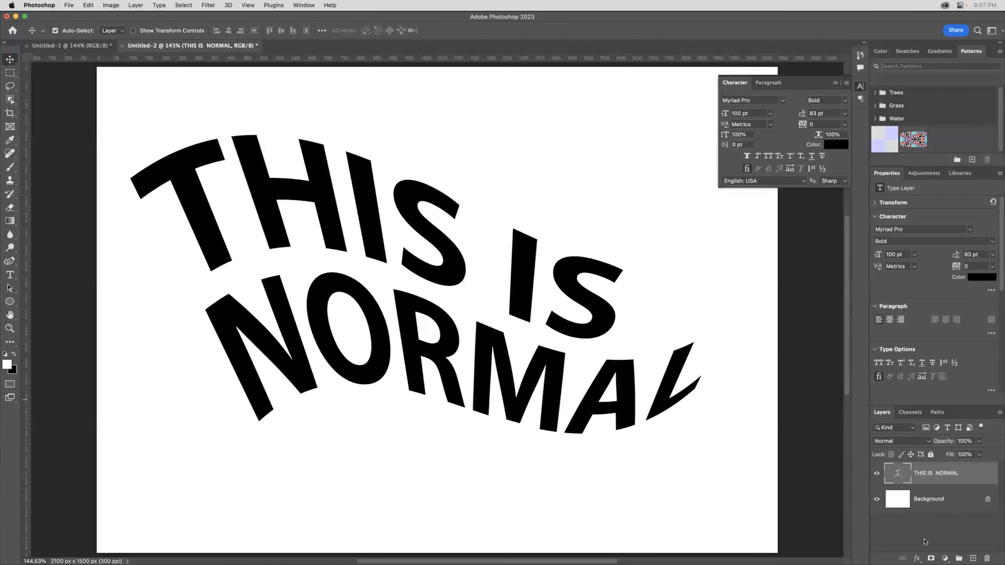
# Add a pattern fill layer above the text using the first blue pattern of the Water group at 100% scale
pyautogui.click(945, 558)
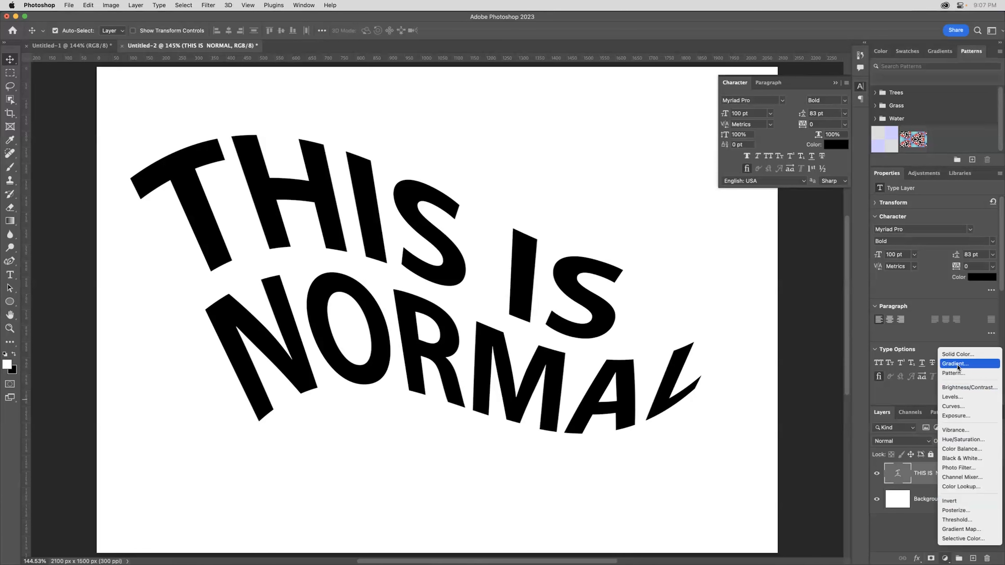
pyautogui.click(968, 371)
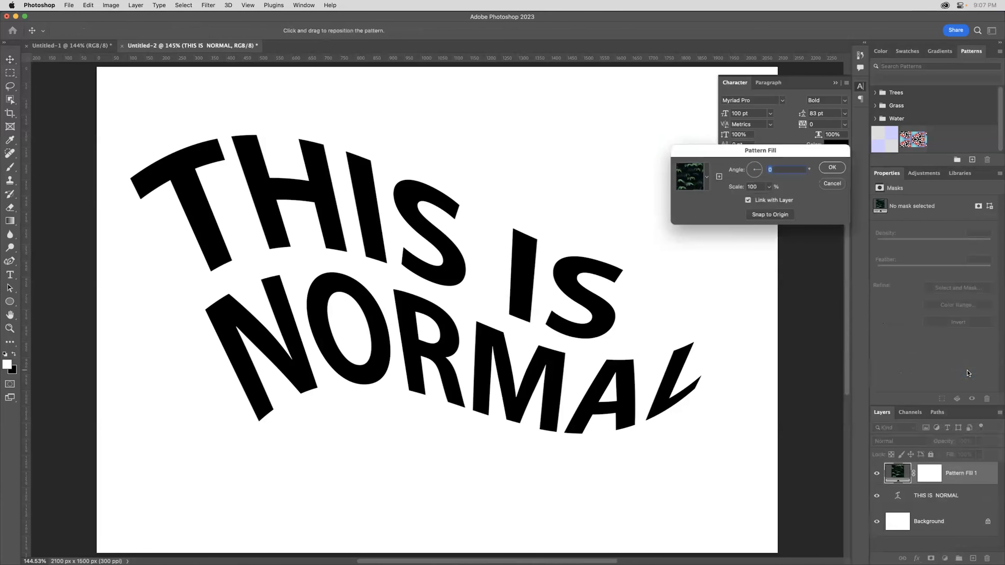
pyautogui.click(706, 178)
pyautogui.click(629, 240)
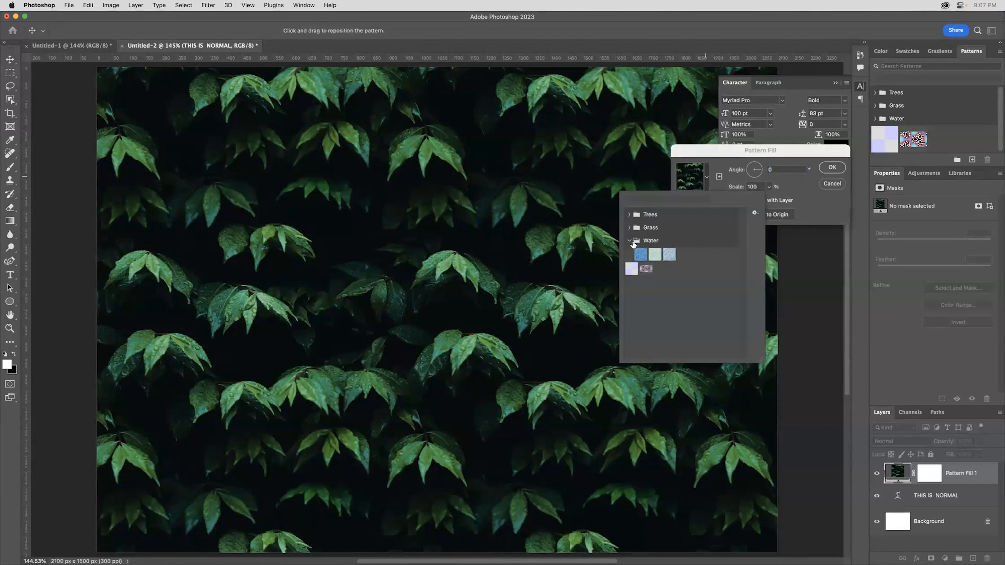
pyautogui.click(638, 254)
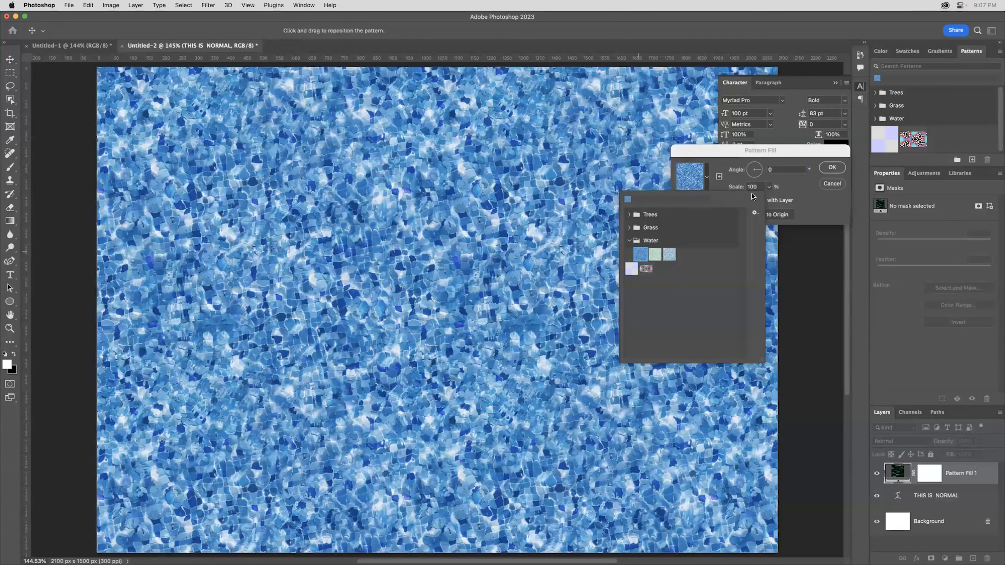
pyautogui.click(728, 153)
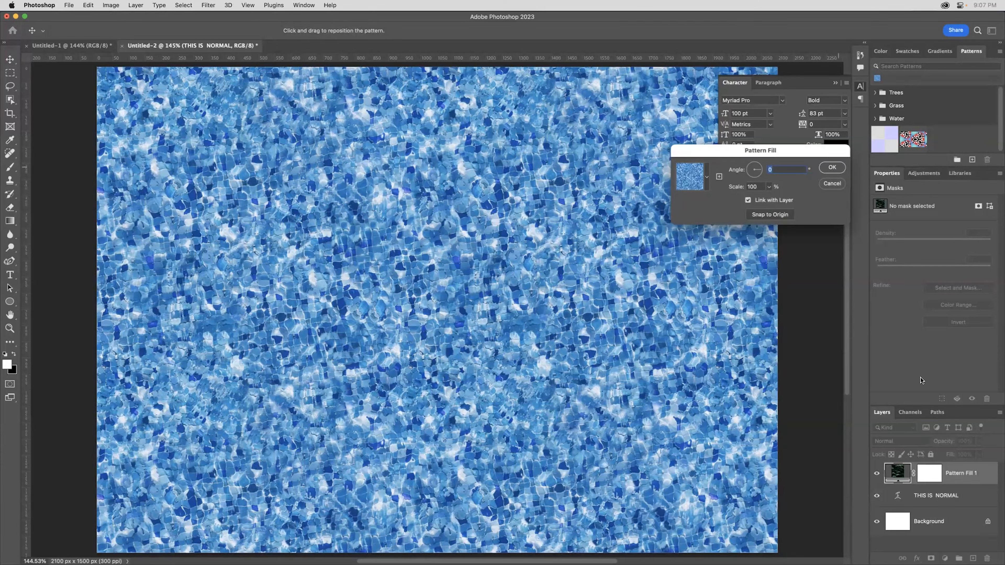
pyautogui.press('Return')
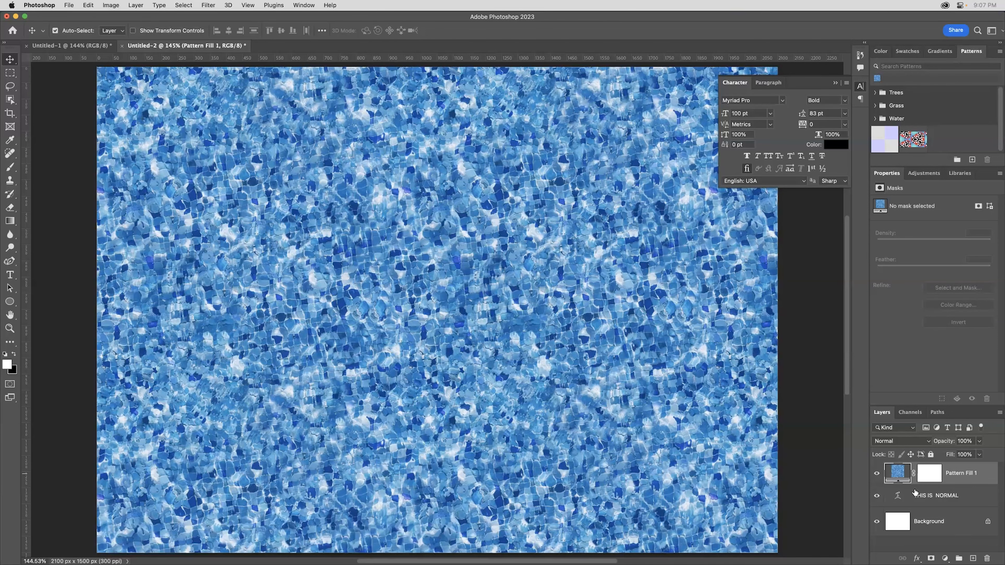
# Clip the pattern fill layer to the text layer below it
pyautogui.moveTo(915, 491)
pyautogui.moveTo(914, 492); pyautogui.dragTo(916, 483)
pyautogui.keyDown('alt'); pyautogui.click(913, 483); pyautogui.keyUp('alt')
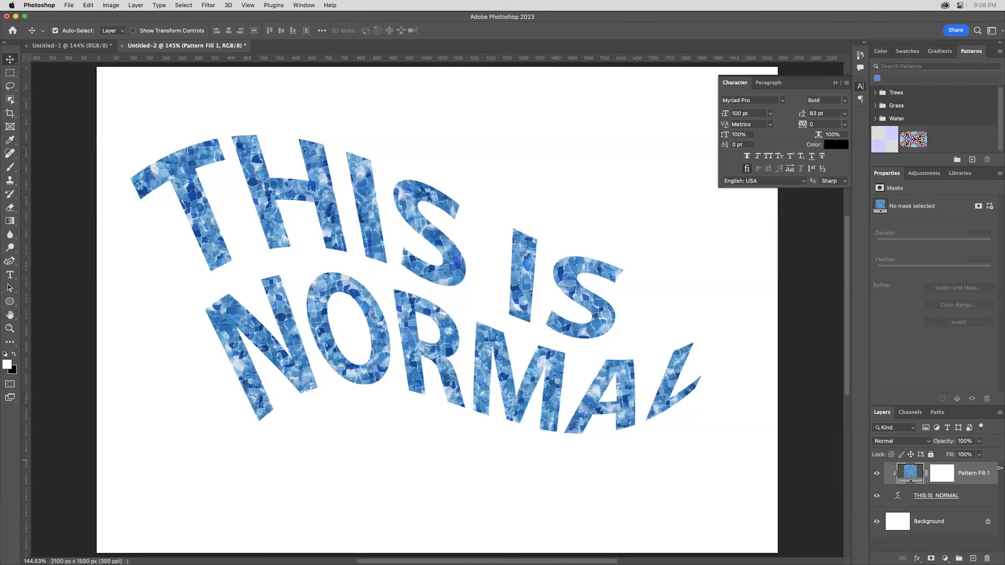
# Reposition the blue pattern inside the letters, and move the text layer on its own slightly down the canvas
pyautogui.click(972, 500)
pyautogui.moveTo(336, 242); pyautogui.dragTo(350, 281)
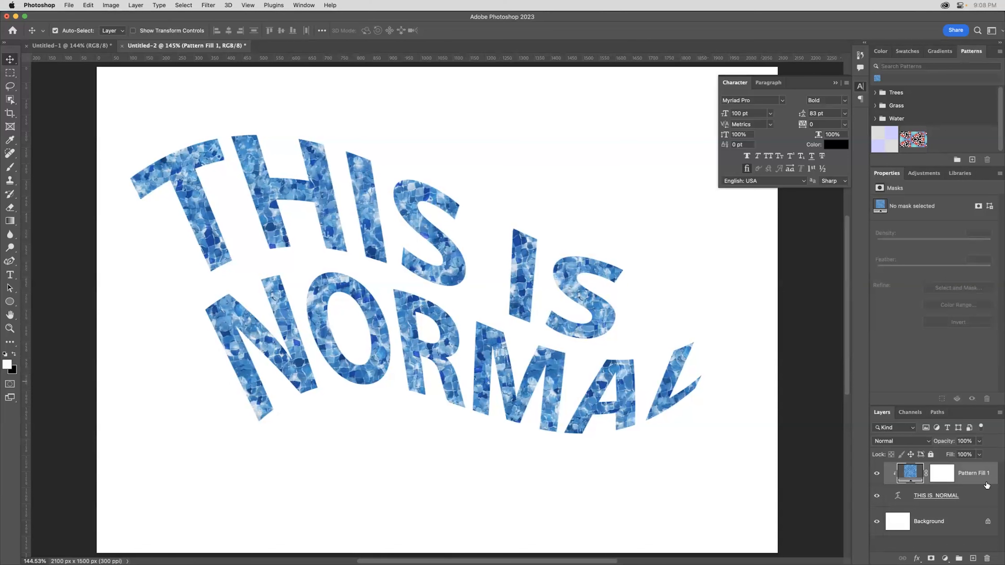
pyautogui.click(971, 498)
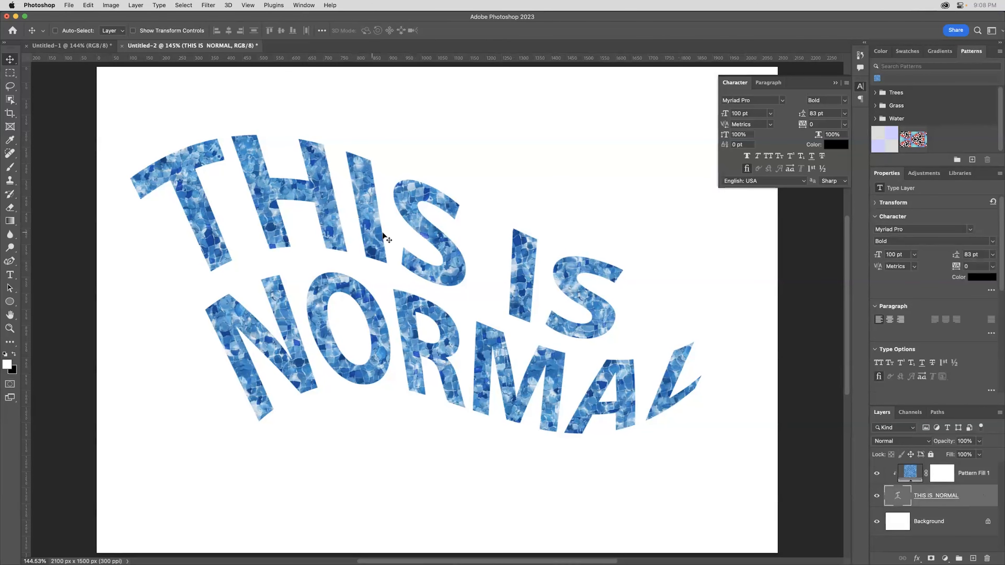
pyautogui.moveTo(382, 235); pyautogui.dragTo(356, 297)
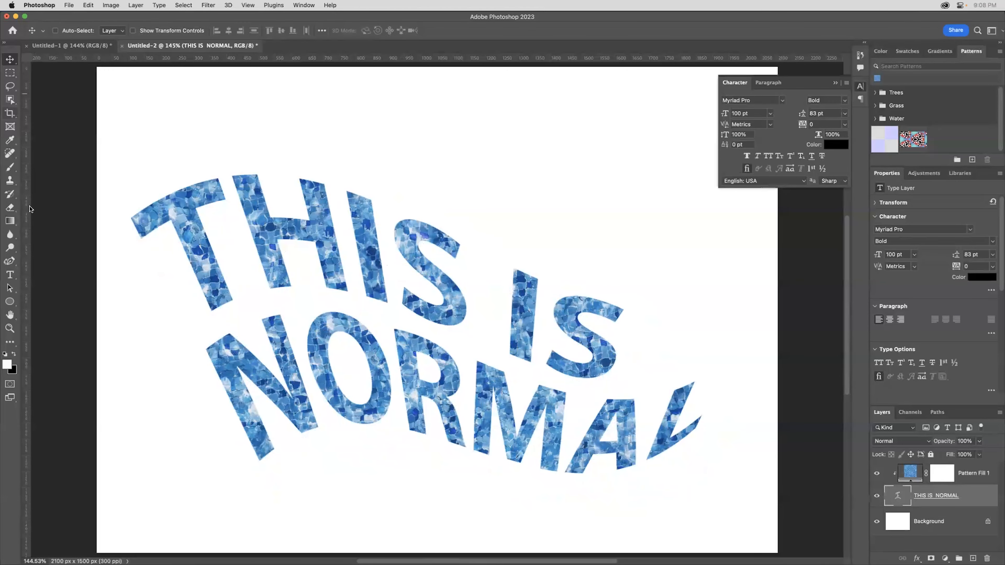
# Replace "IS" with "ARE" in the clipped text, and shift the text slightly up and to the left
pyautogui.click(10, 274)
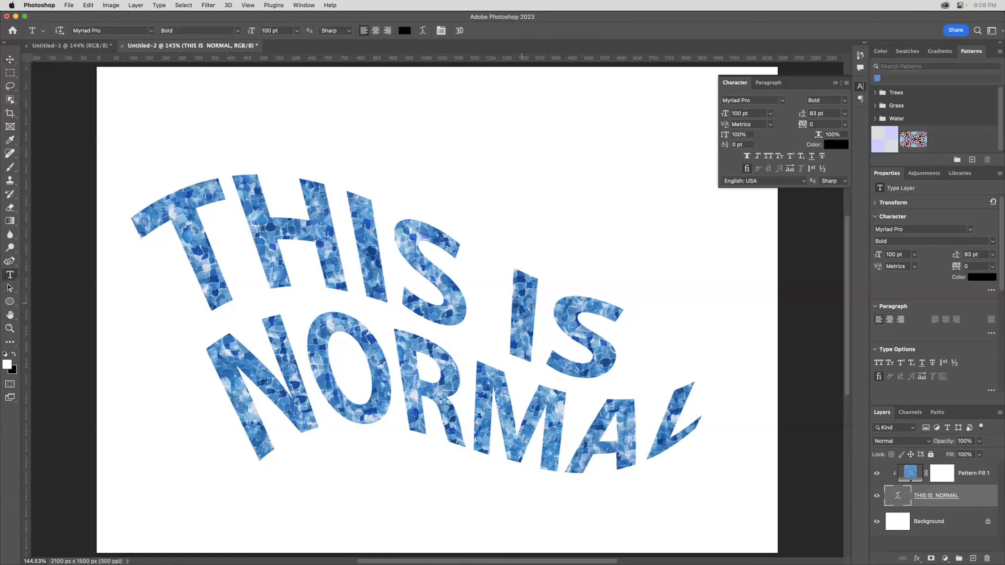
pyautogui.click(519, 309)
pyautogui.moveTo(579, 325); pyautogui.dragTo(603, 334)
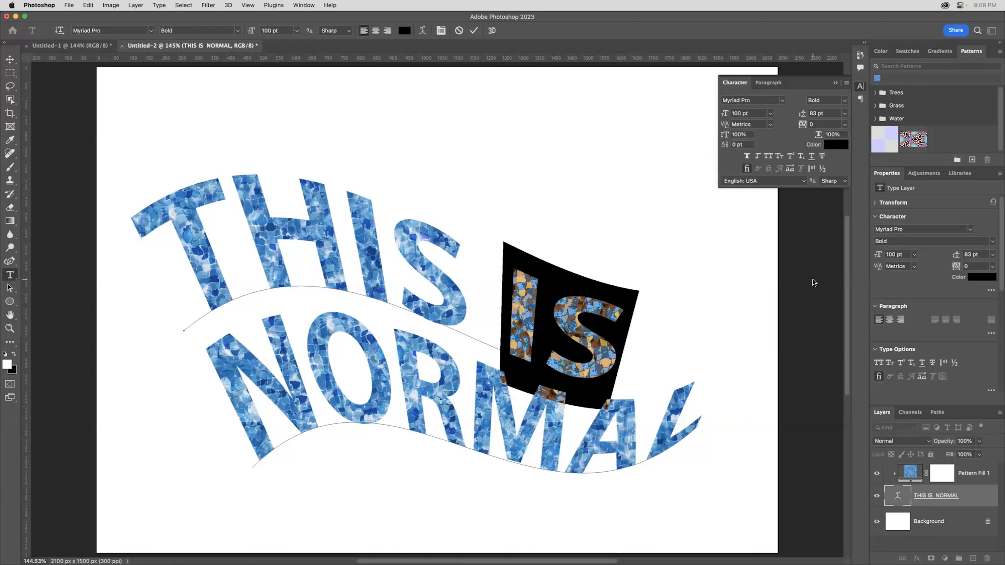
pyautogui.write('ARE')
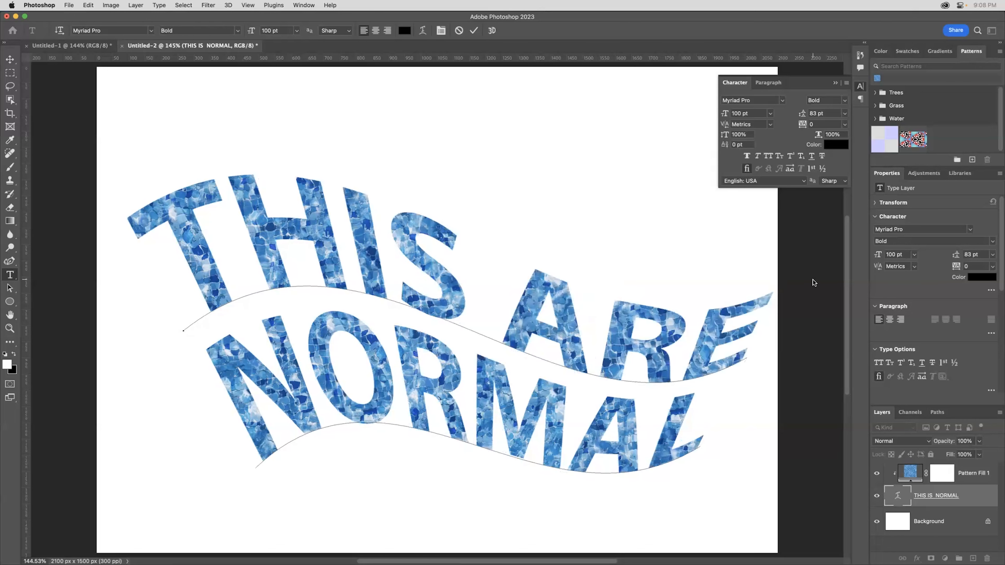
pyautogui.click(473, 30)
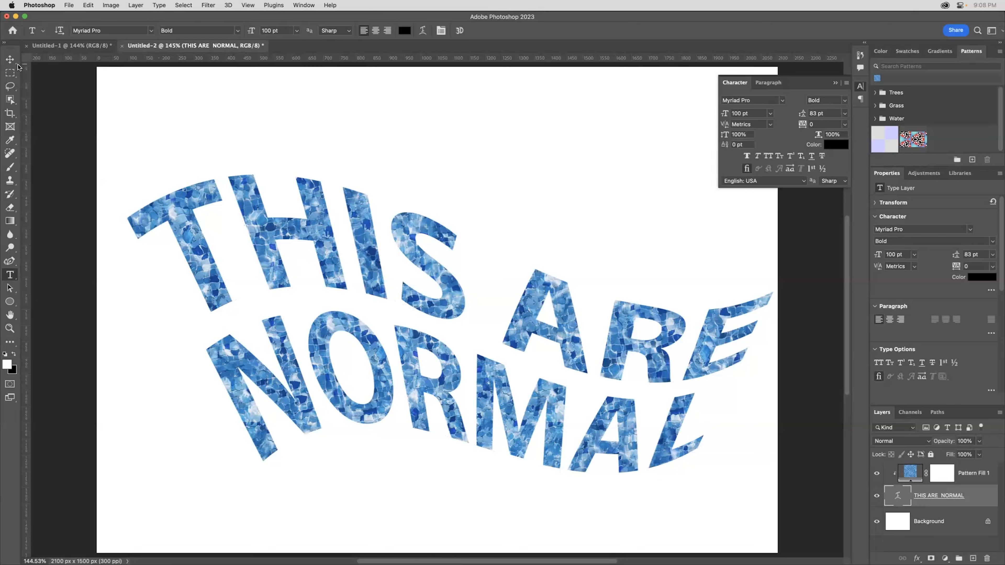
pyautogui.click(10, 59)
pyautogui.moveTo(340, 239); pyautogui.dragTo(317, 222)
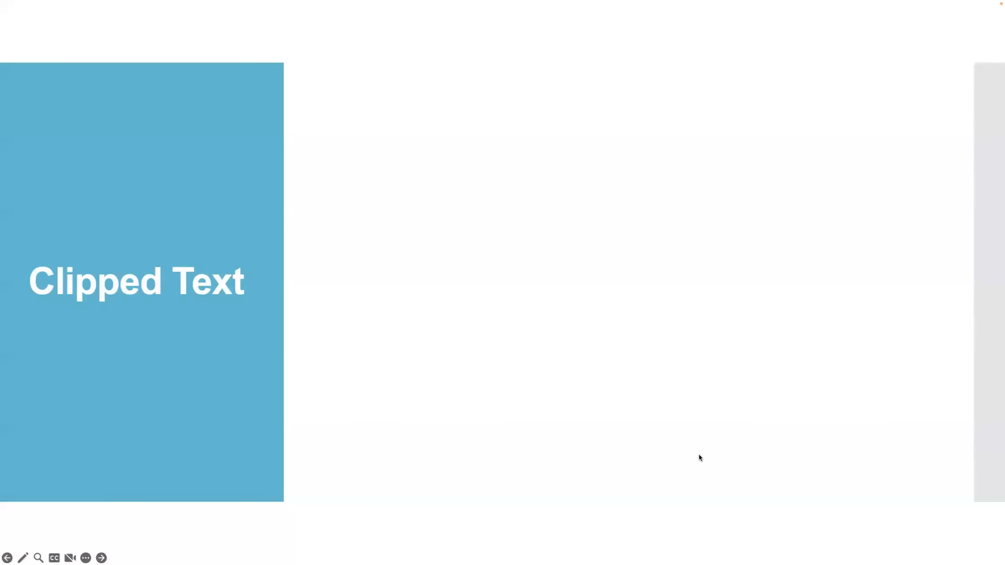
# Reveal all three Clipped Text instructions in the PowerPoint slide show
pyautogui.click(699, 454)
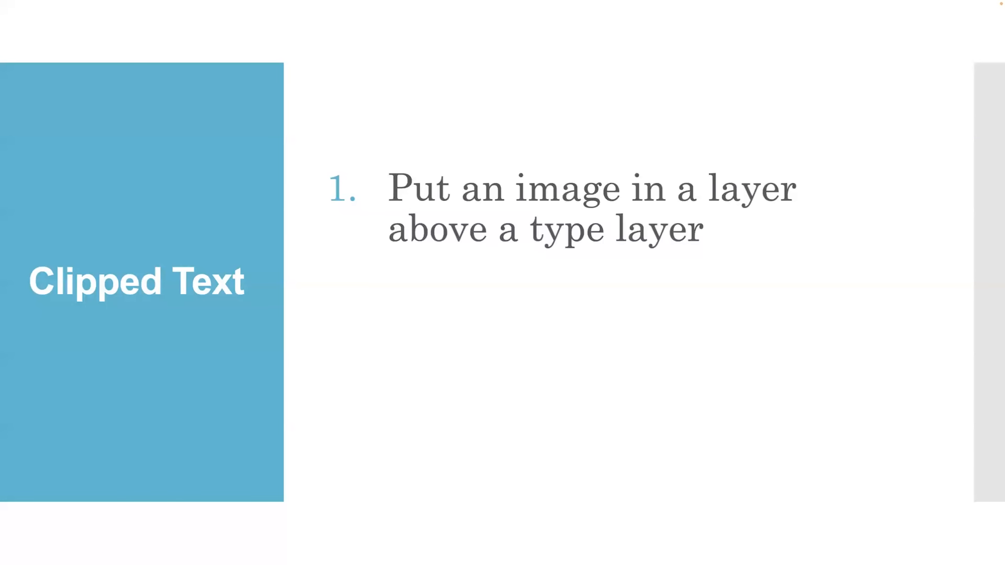
pyautogui.press('Right')
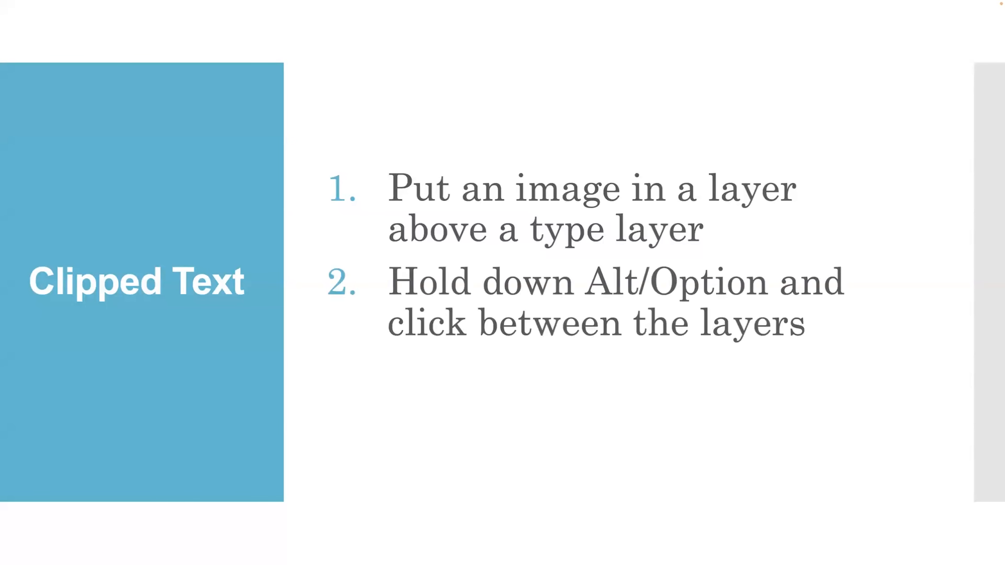
pyautogui.press('Right')
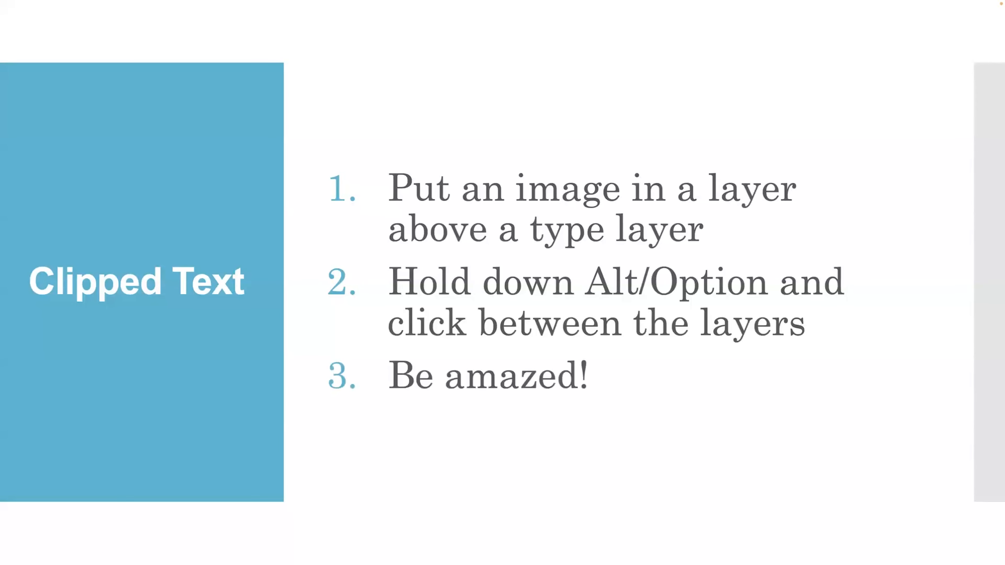